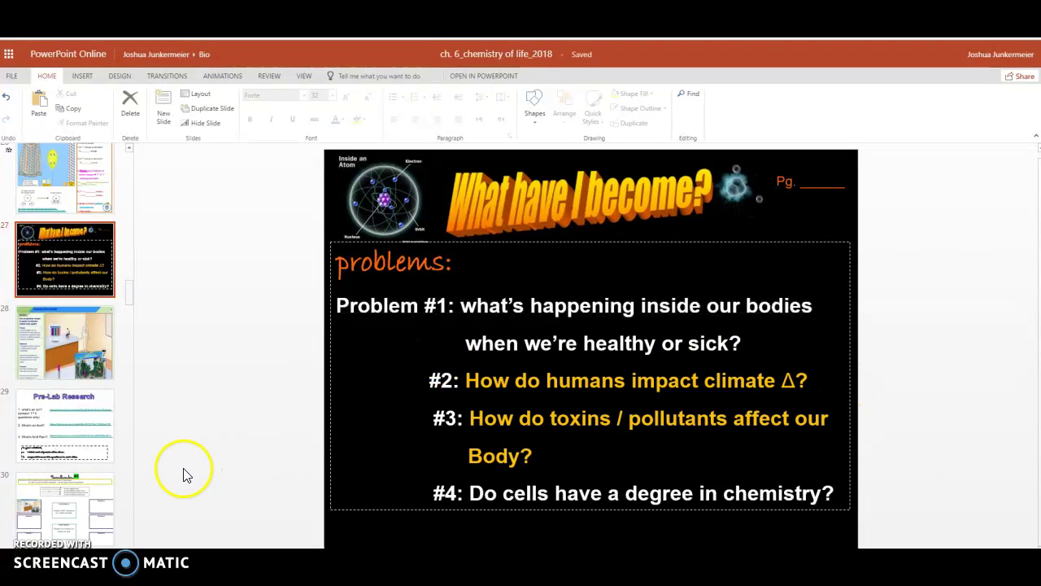
Move between the Virtual Lab slide and slide 29, ending on Pre-Lab Research
{"action": "key", "text": "Down"}
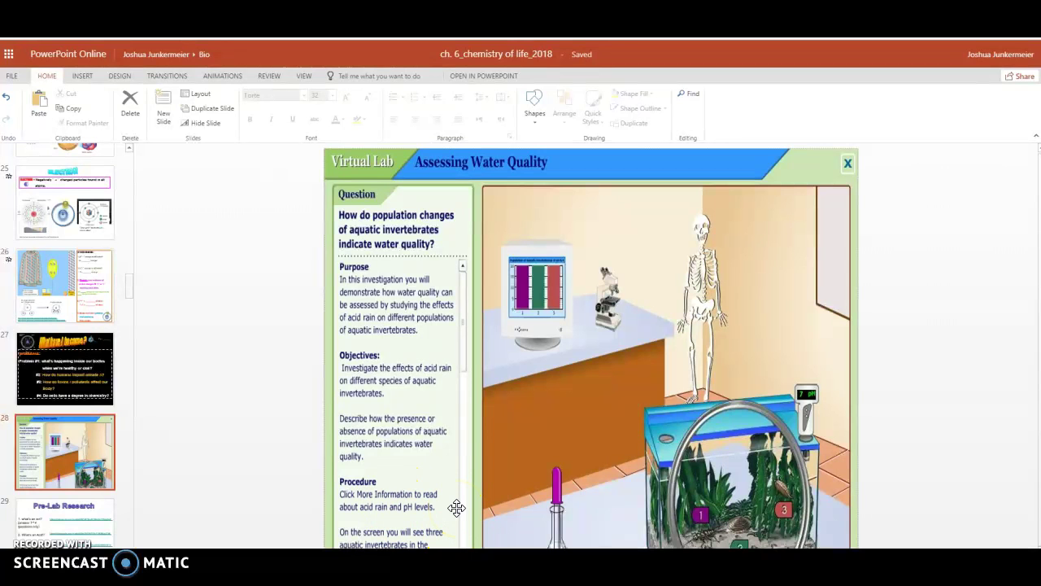
{"action": "scroll", "coordinate": [151, 487], "scroll_direction": "down", "scroll_amount": 2}
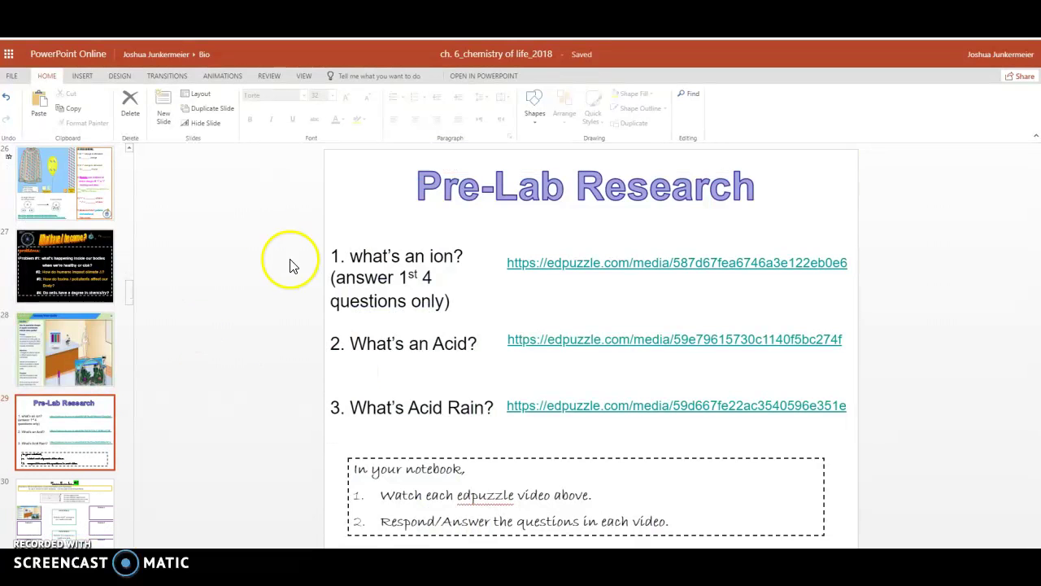
{"action": "left_click", "coordinate": [74, 348]}
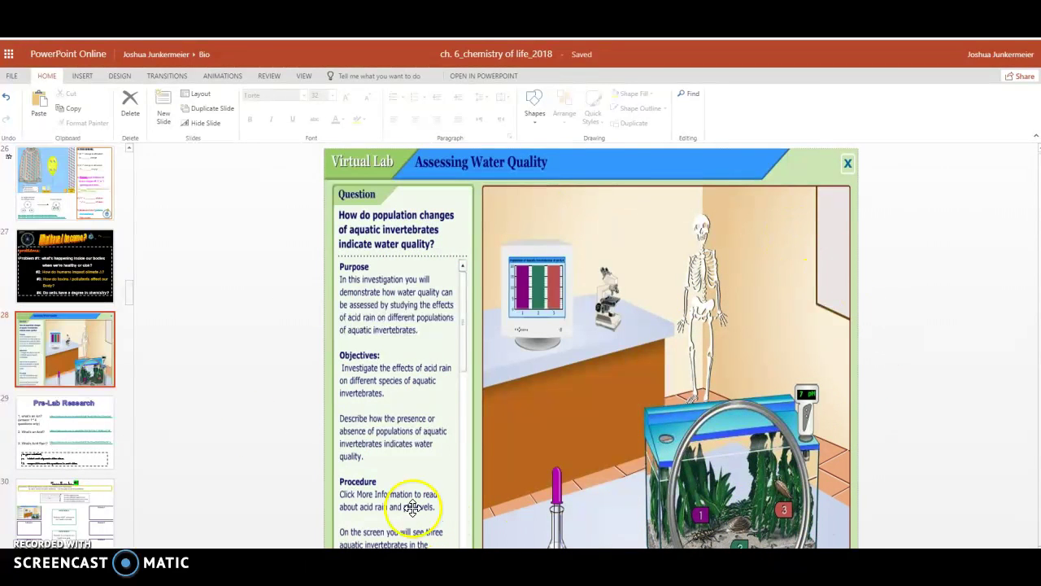
{"action": "left_click", "coordinate": [89, 416]}
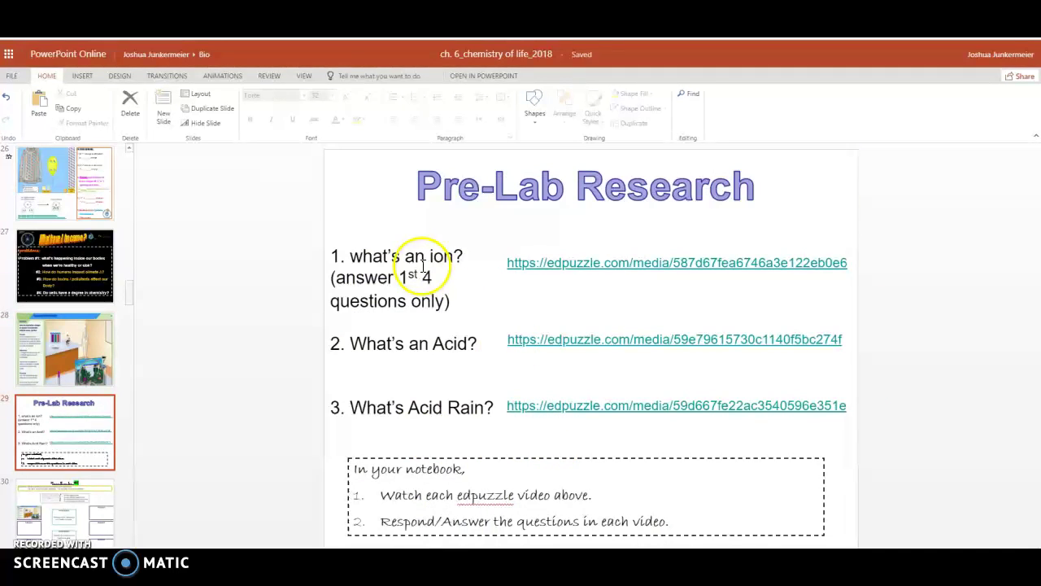
Make the word 'ion' in question 1 red
{"action": "left_click_drag", "start_coordinate": [431, 257], "coordinate": [446, 258]}
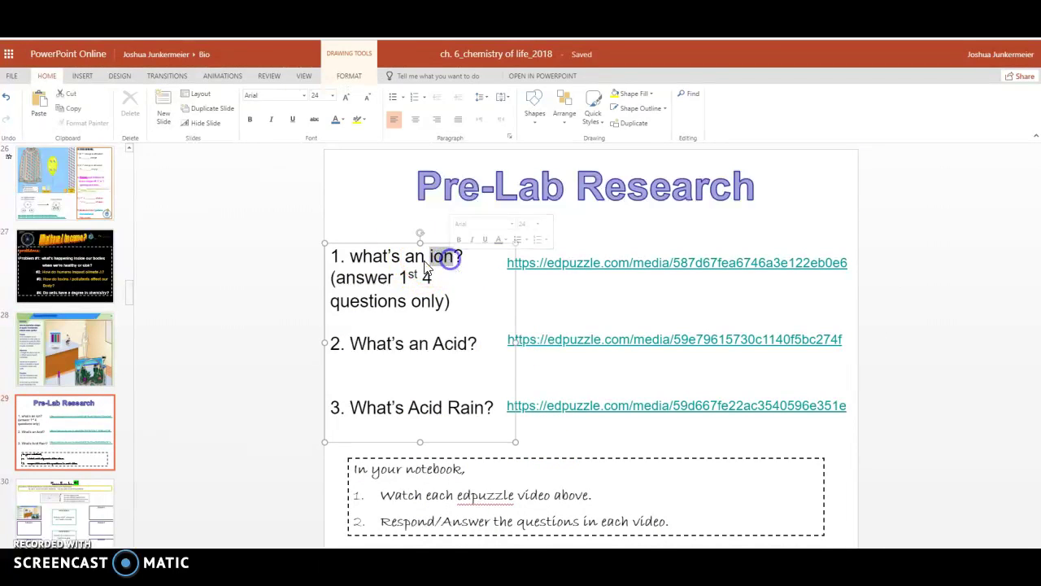
{"action": "left_click", "coordinate": [342, 119]}
{"action": "left_click", "coordinate": [344, 233]}
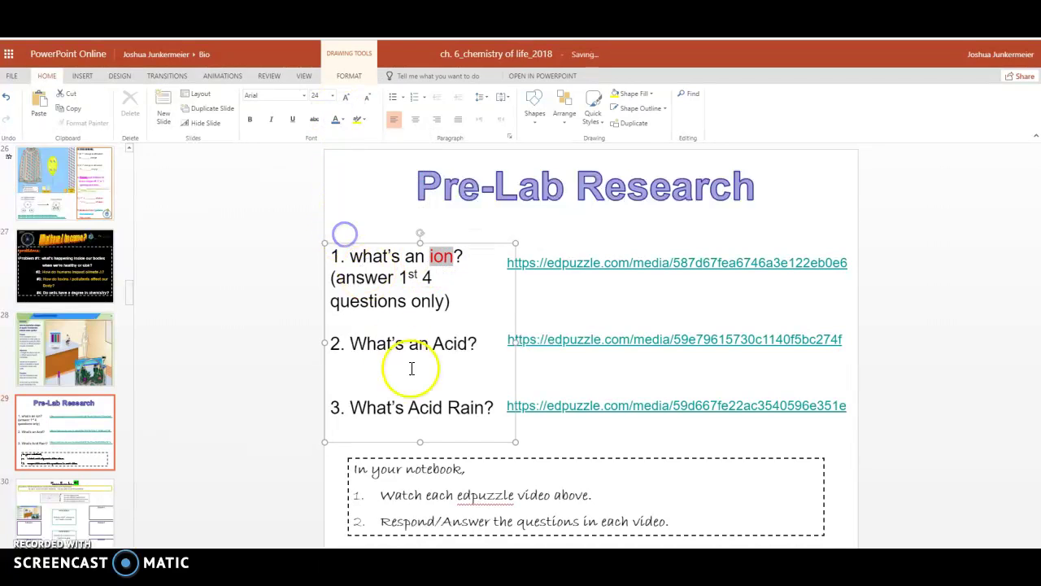
{"action": "left_click", "coordinate": [237, 369]}
Colour 'Acid' in question 2 orange and 'Acid Rain' in question 3 green
{"action": "left_click_drag", "start_coordinate": [433, 343], "coordinate": [467, 352]}
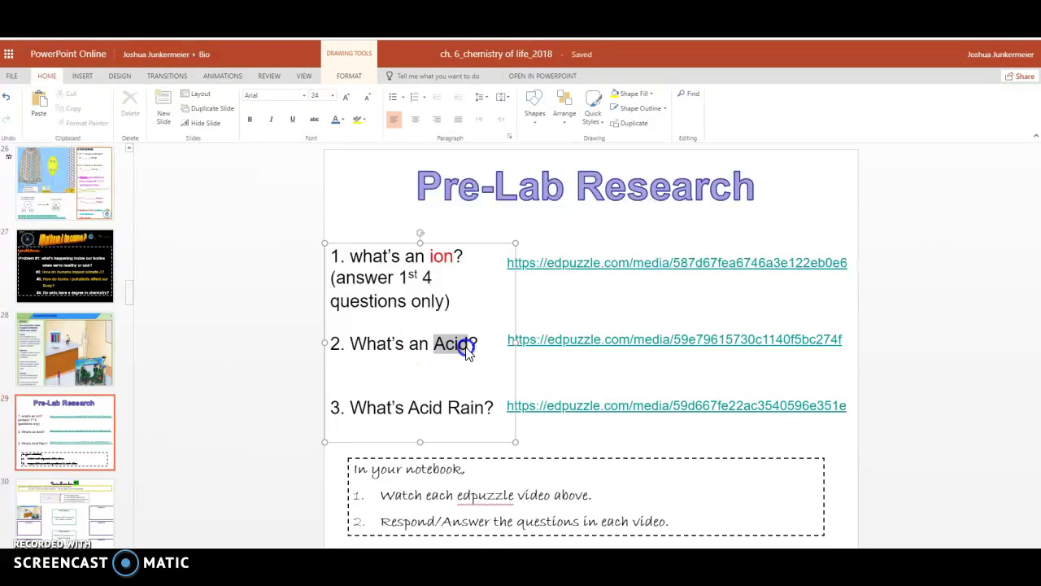
{"action": "left_click", "coordinate": [522, 328]}
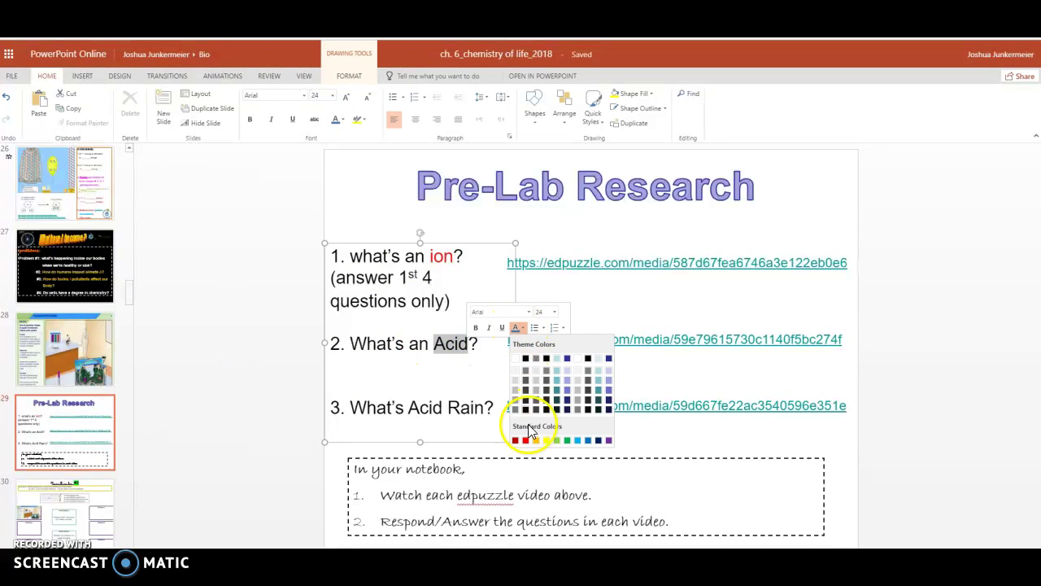
{"action": "left_click", "coordinate": [535, 440]}
{"action": "left_click_drag", "start_coordinate": [409, 408], "coordinate": [483, 411]}
{"action": "left_click", "coordinate": [537, 390]}
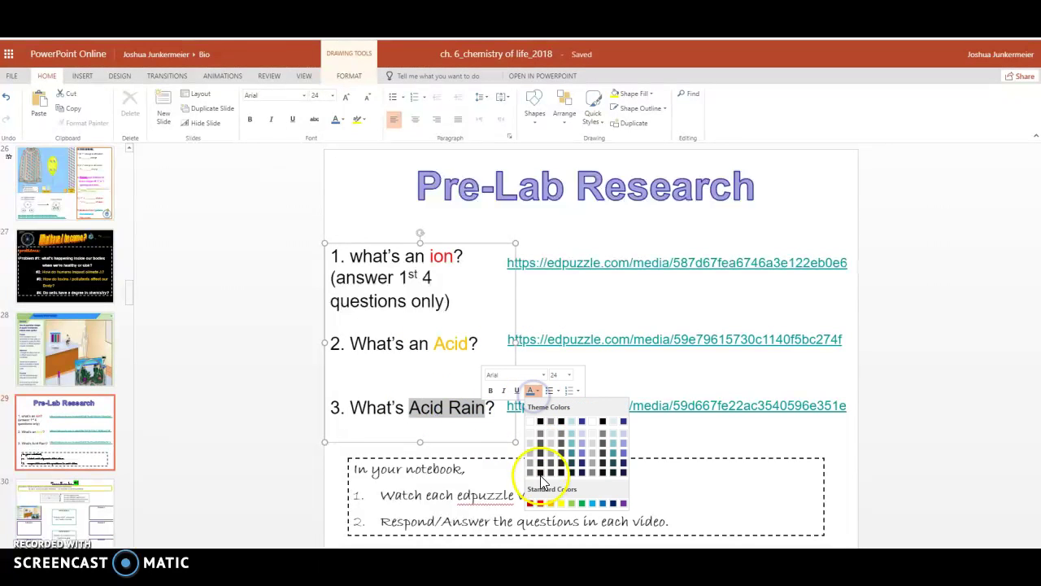
{"action": "left_click", "coordinate": [582, 502]}
{"action": "left_click", "coordinate": [281, 408]}
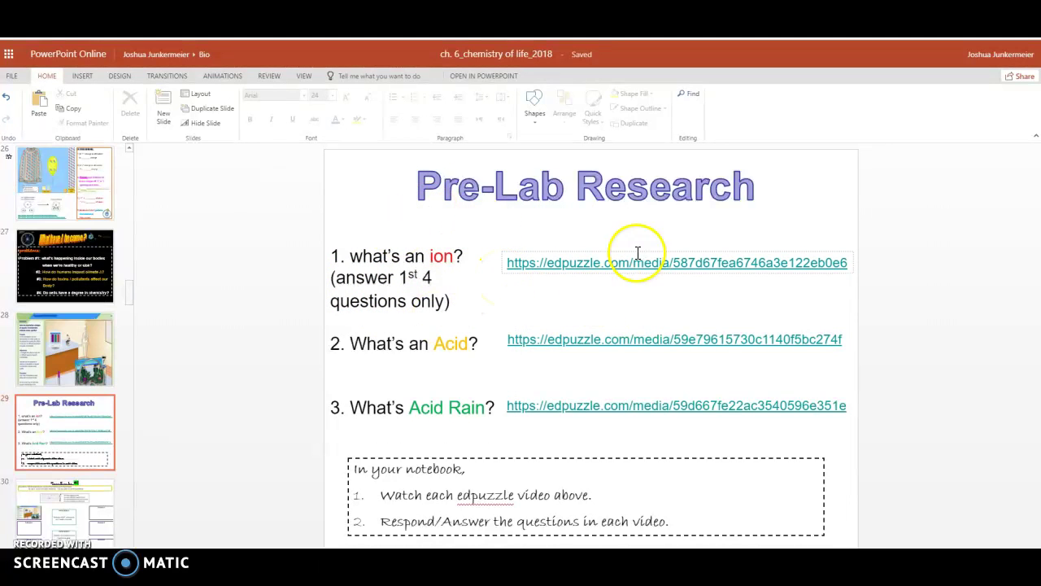
Flip between the Virtual Lab, 'What have I become?' and Pre-Lab Research slides, ending on Pre-Lab Research
{"action": "left_click", "coordinate": [97, 368]}
{"action": "left_click", "coordinate": [81, 423]}
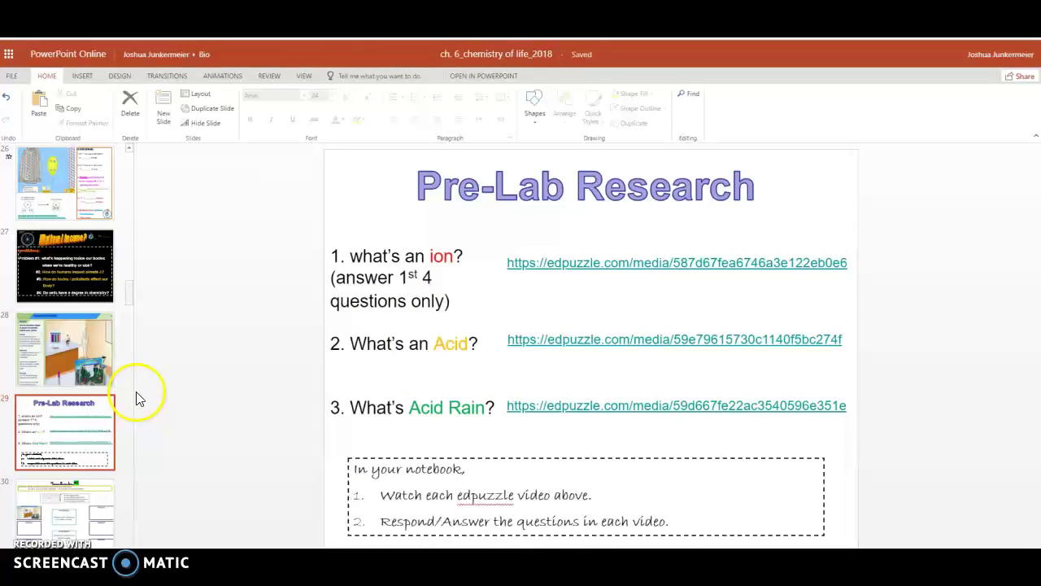
{"action": "left_click", "coordinate": [96, 366]}
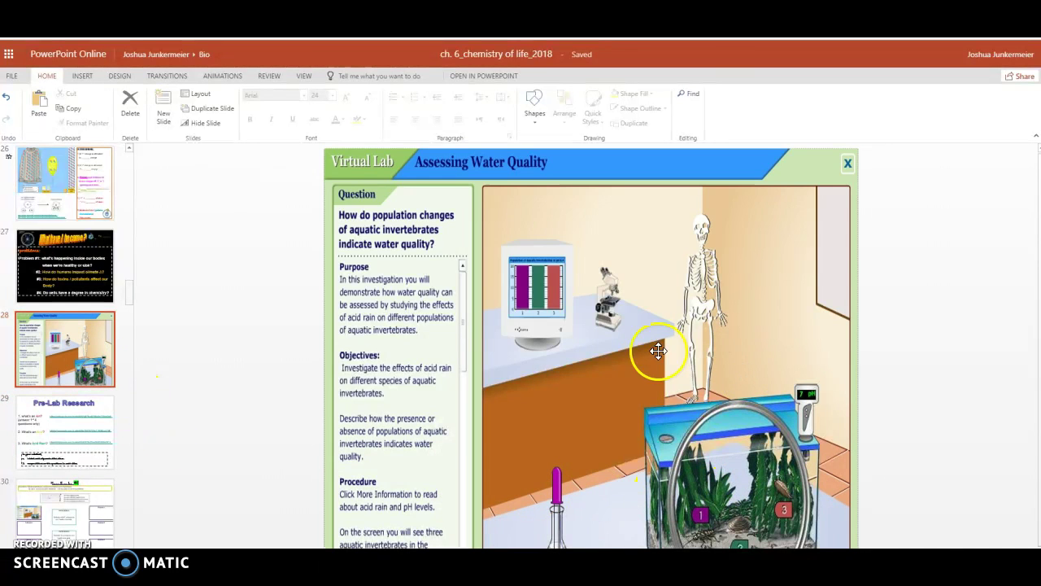
{"action": "left_click", "coordinate": [81, 441]}
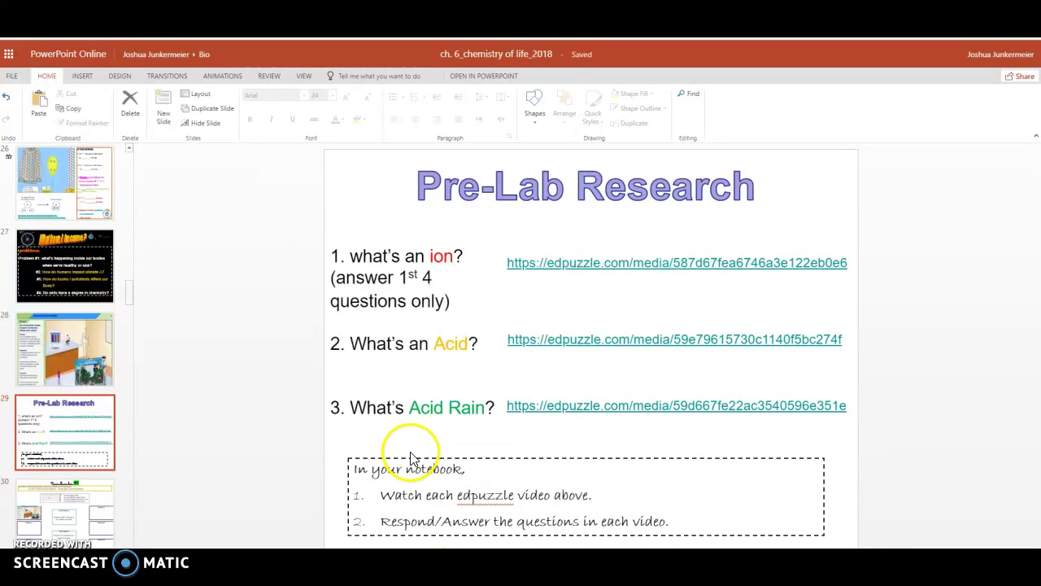
{"action": "left_click", "coordinate": [95, 267]}
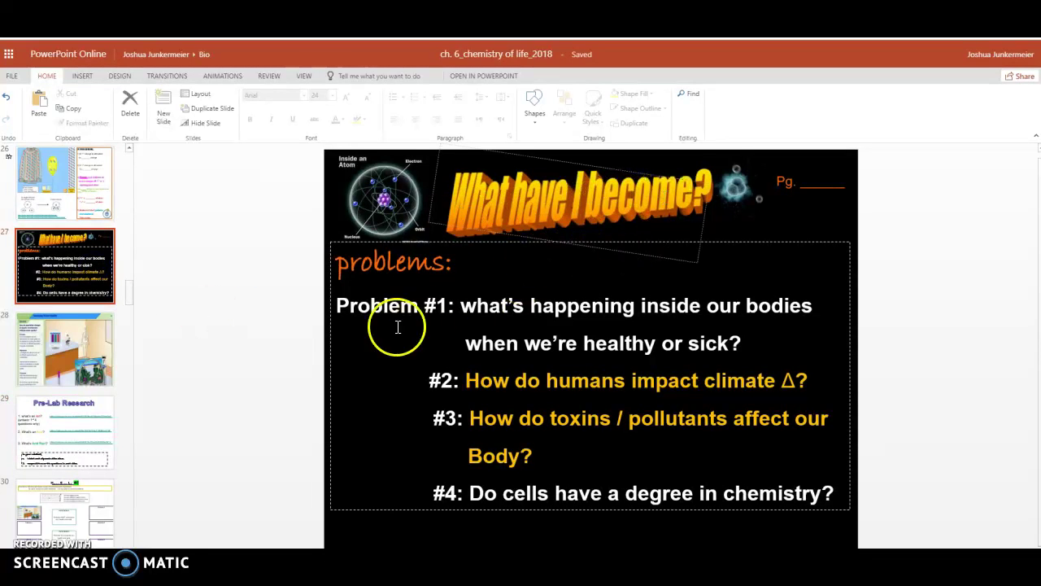
{"action": "left_click", "coordinate": [79, 437]}
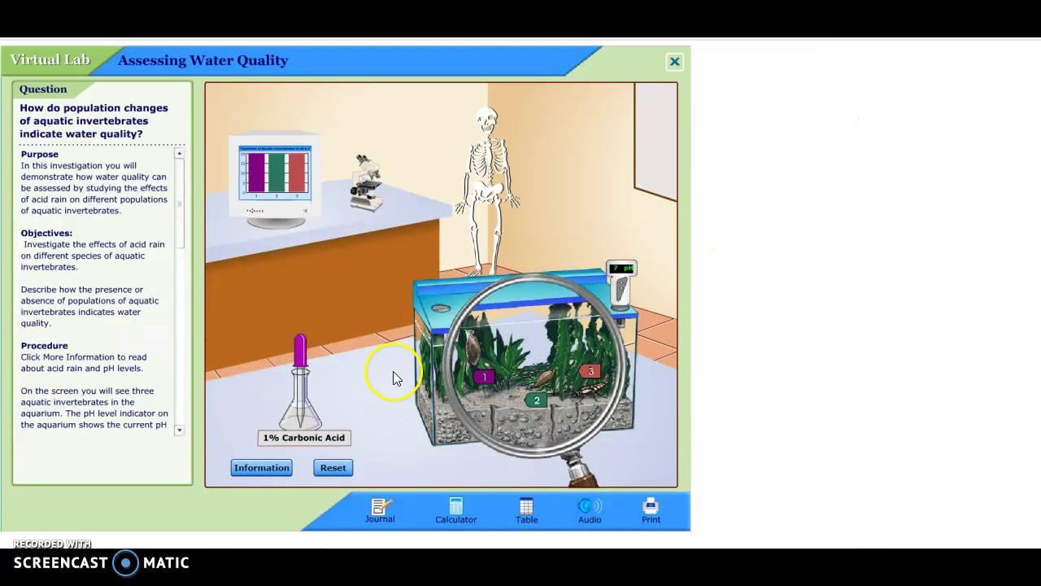
View the invertebrate population graph at pH 7, resetting the lab twice for new species
{"action": "left_click", "coordinate": [287, 194]}
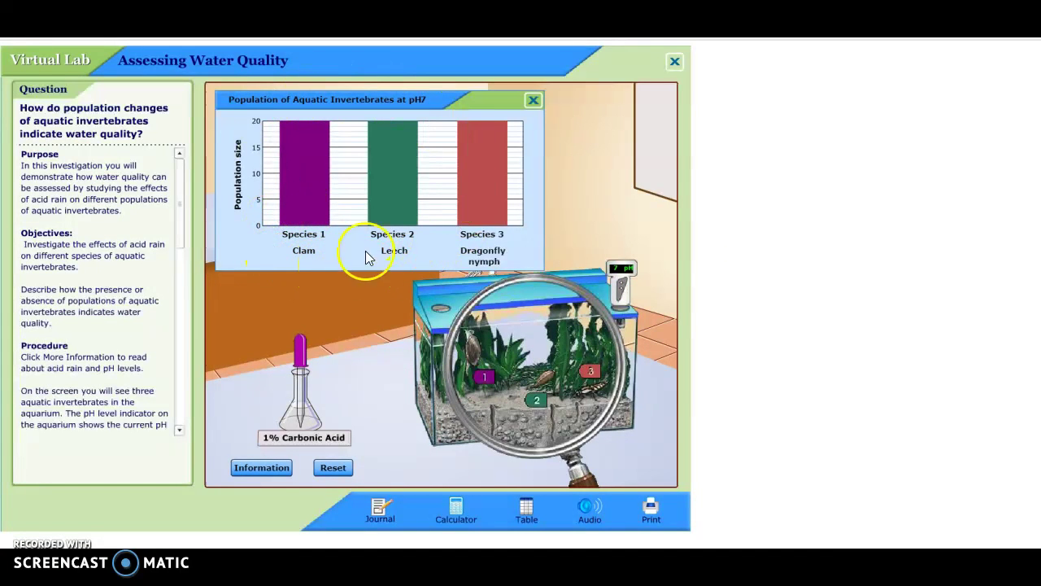
{"action": "left_click", "coordinate": [334, 468]}
{"action": "left_click", "coordinate": [307, 153]}
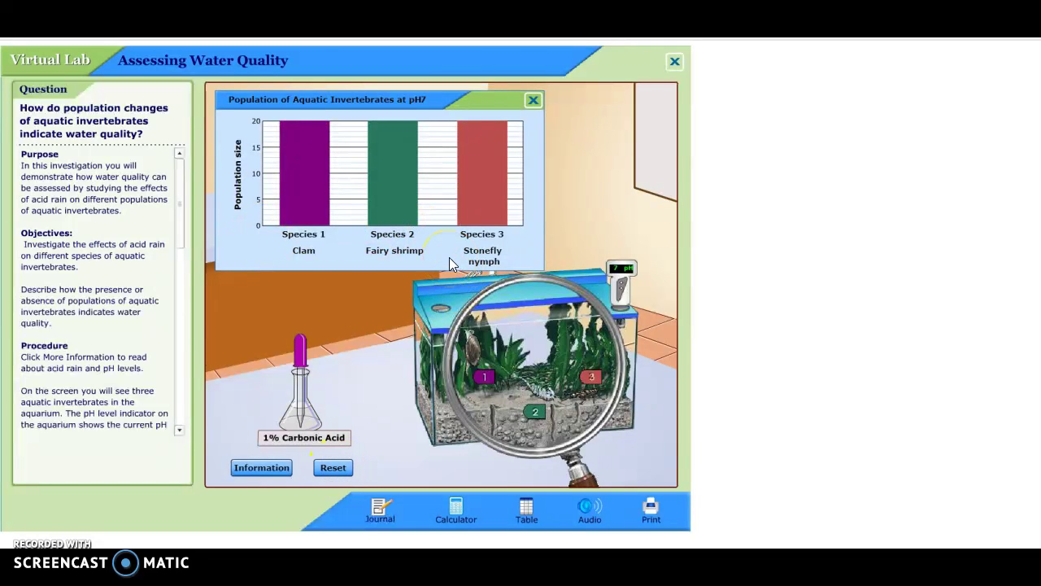
{"action": "left_click", "coordinate": [334, 469]}
{"action": "left_click", "coordinate": [303, 145]}
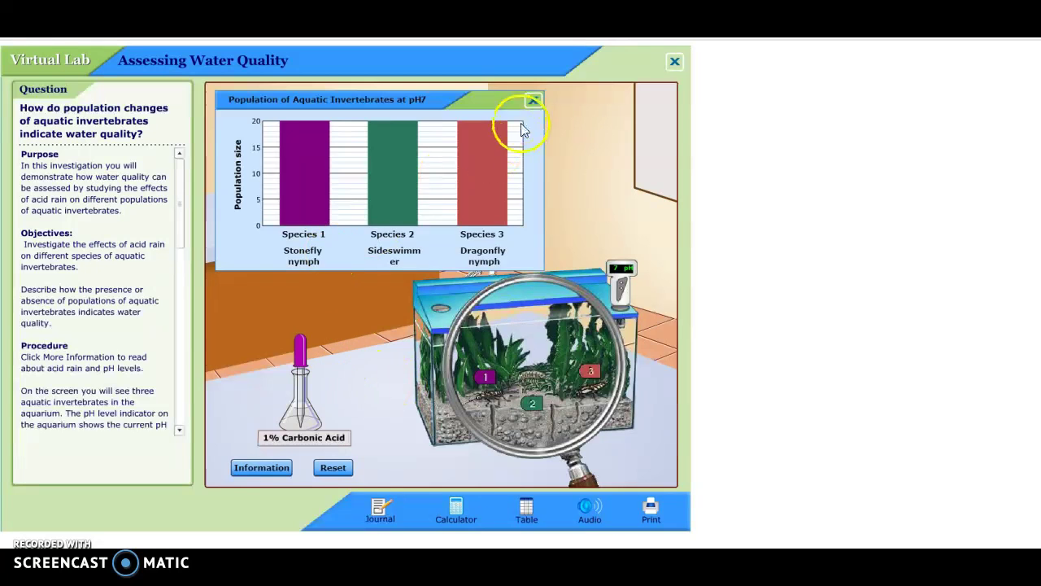
Close the graph and drip 1% Carbonic Acid into the aquarium, lowering pH to 6.7
{"action": "left_click", "coordinate": [533, 100]}
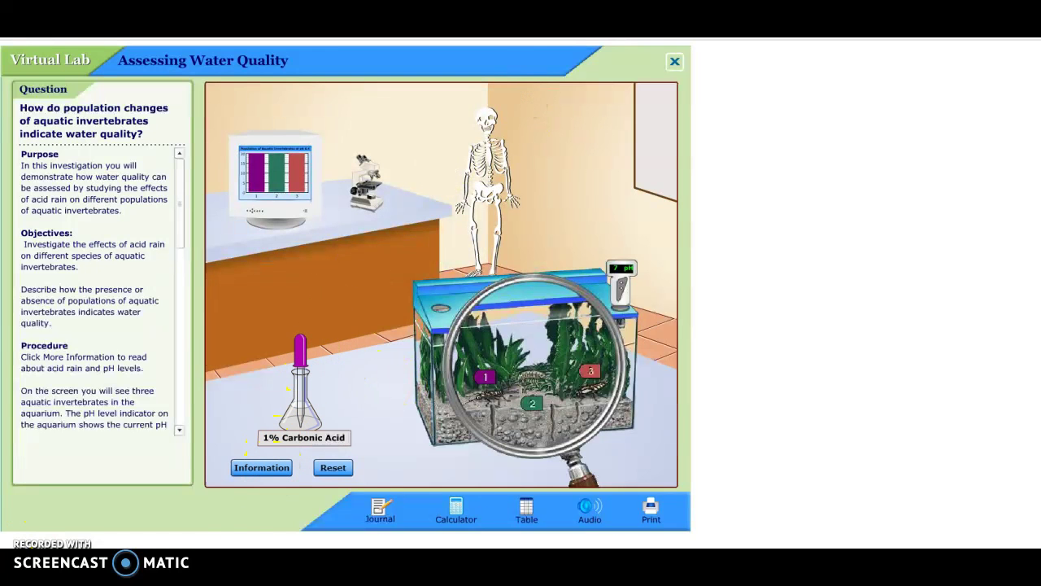
{"action": "left_click", "coordinate": [291, 373]}
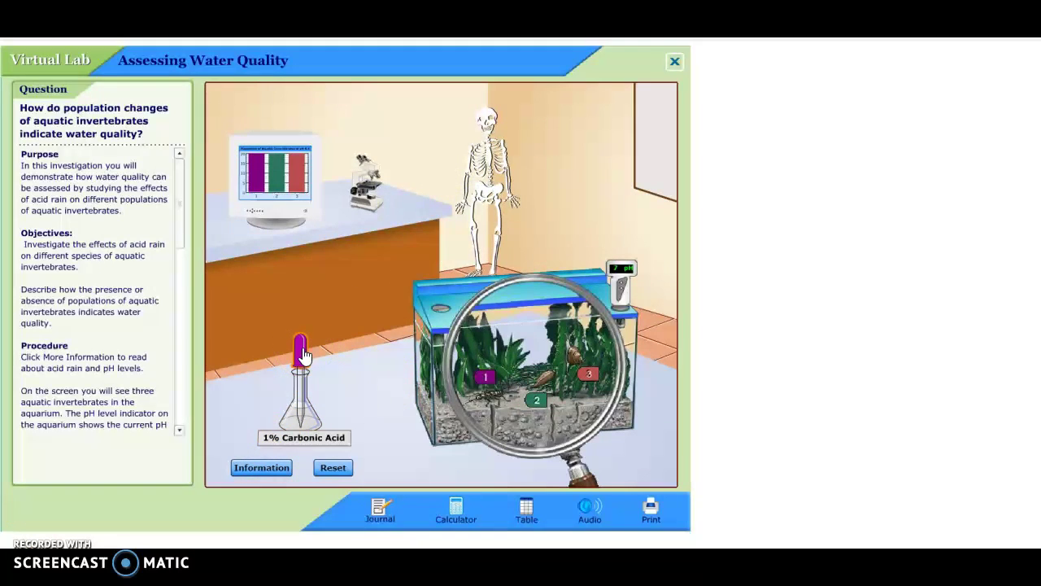
{"action": "left_click", "coordinate": [303, 356]}
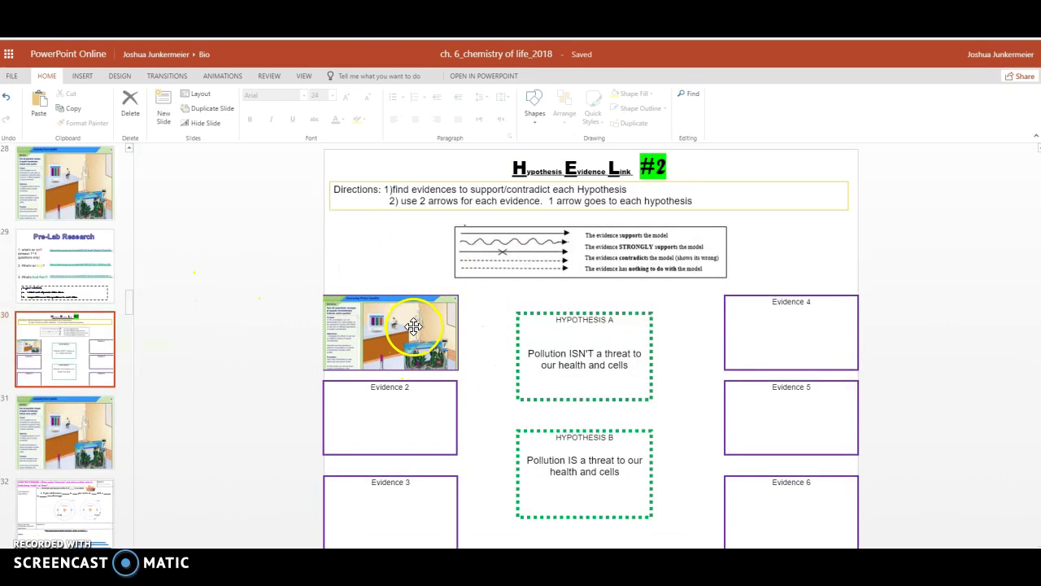
Move the lab screenshot to Evidence 2 and back to Evidence 1, then go to slide 32
{"action": "left_click_drag", "start_coordinate": [413, 326], "coordinate": [431, 448]}
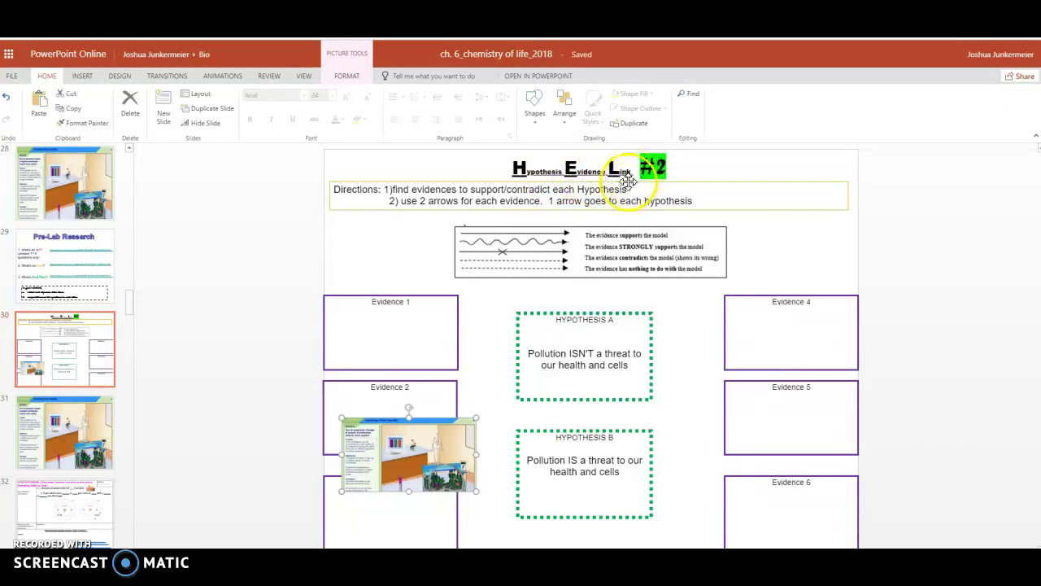
{"action": "left_click_drag", "start_coordinate": [447, 443], "coordinate": [427, 323]}
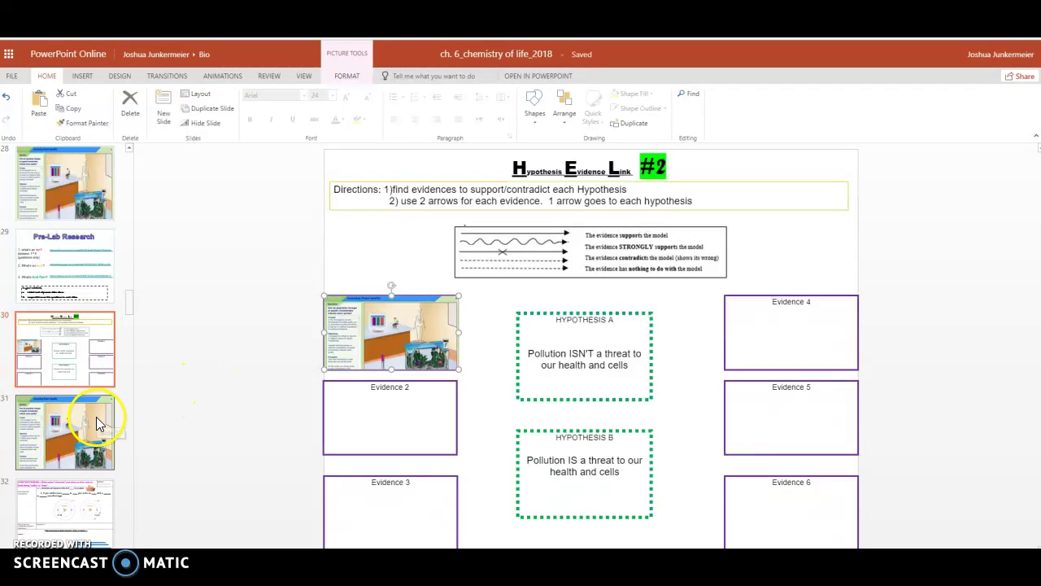
{"action": "key", "text": "Down"}
{"action": "key", "text": "Down"}
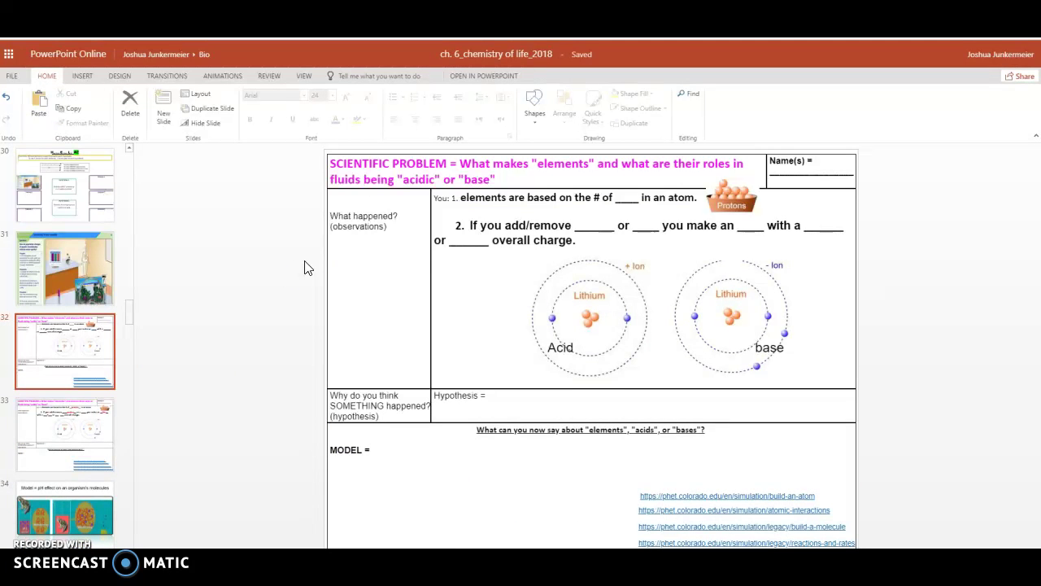
Glance at slide 31, return to slide 32, then select slide 3, CO2 and Climate Δ
{"action": "left_click", "coordinate": [39, 291]}
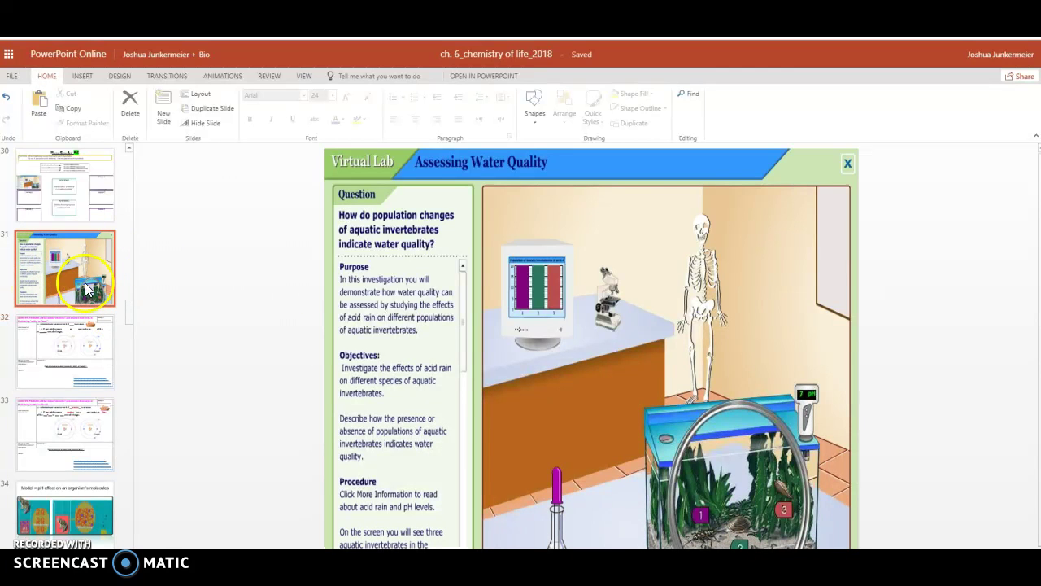
{"action": "left_click", "coordinate": [84, 356]}
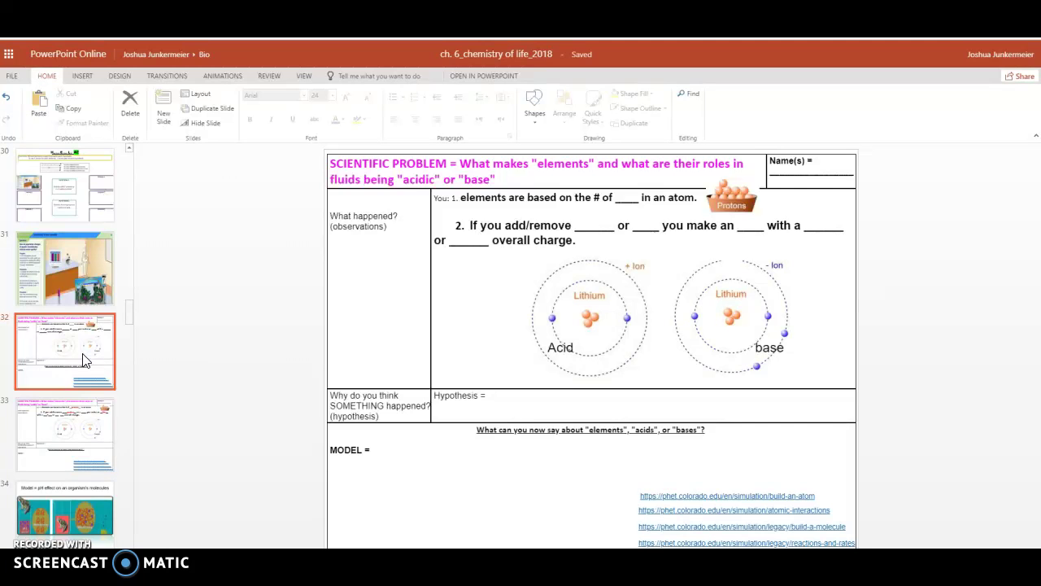
{"action": "left_click", "coordinate": [265, 260]}
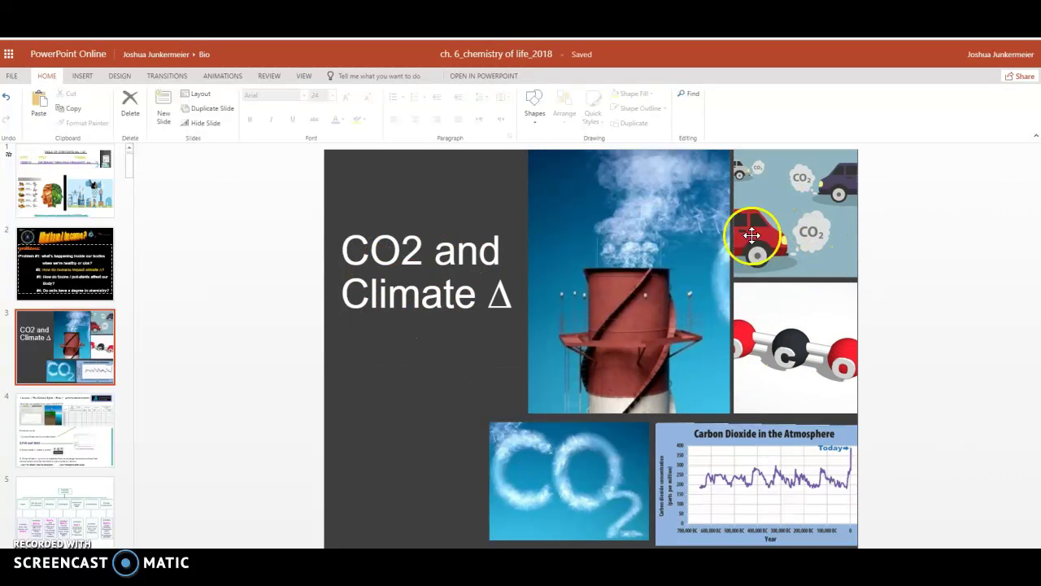
Step through the Carbon Cycle, Scientific practices and slide 6 to the completed slide 7 worksheet
{"action": "left_click", "coordinate": [85, 437]}
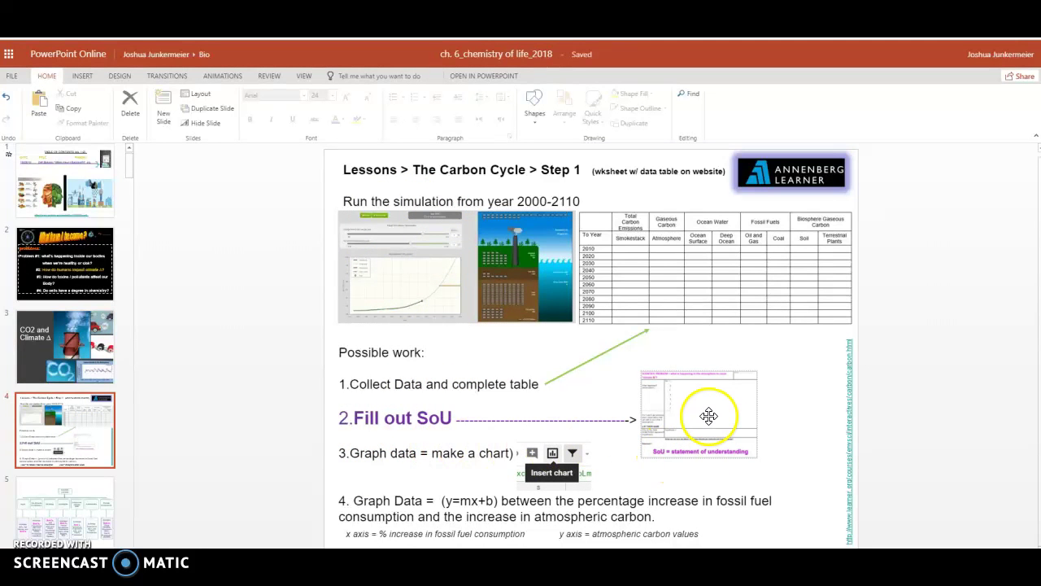
{"action": "left_click", "coordinate": [90, 511]}
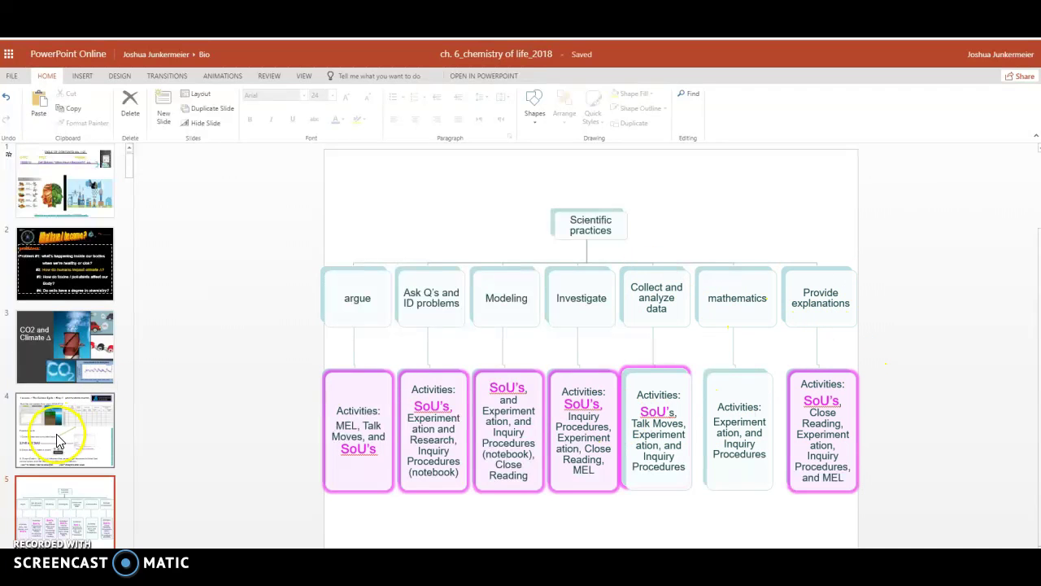
{"action": "scroll", "coordinate": [56, 440], "scroll_direction": "down", "scroll_amount": 2}
{"action": "left_click", "coordinate": [86, 425]}
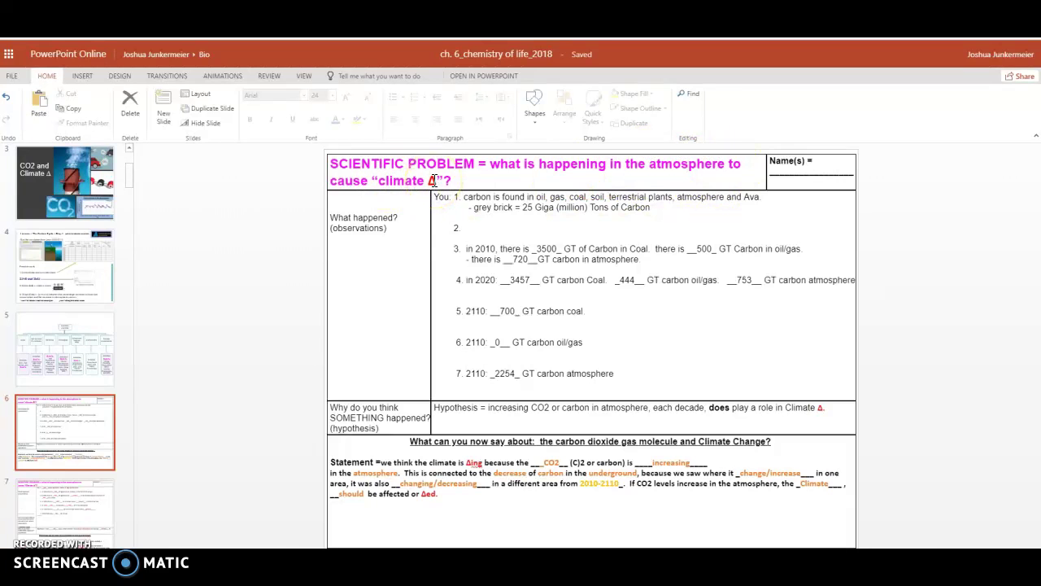
{"action": "left_click", "coordinate": [59, 488]}
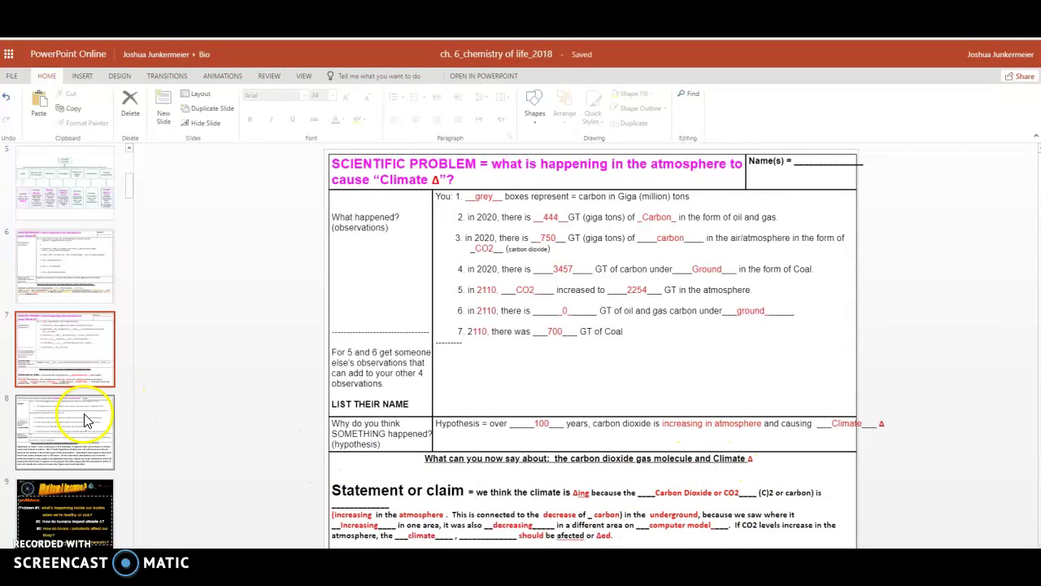
Scroll down the thumbnails and select slide 32 on elements, acids and bases
{"action": "scroll", "coordinate": [81, 417], "scroll_direction": "down", "scroll_amount": 15}
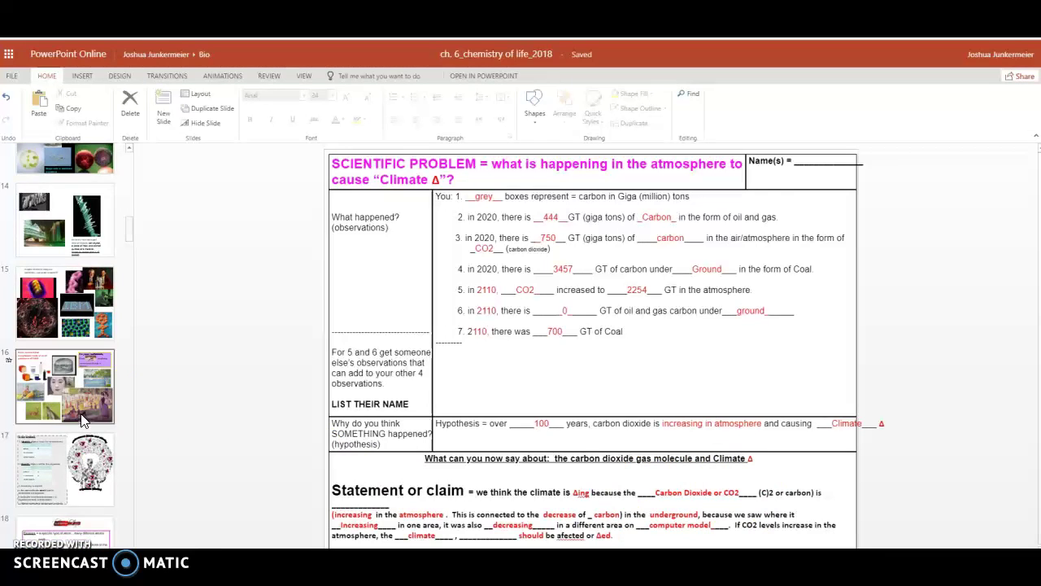
{"action": "scroll", "coordinate": [81, 419], "scroll_direction": "down", "scroll_amount": 5}
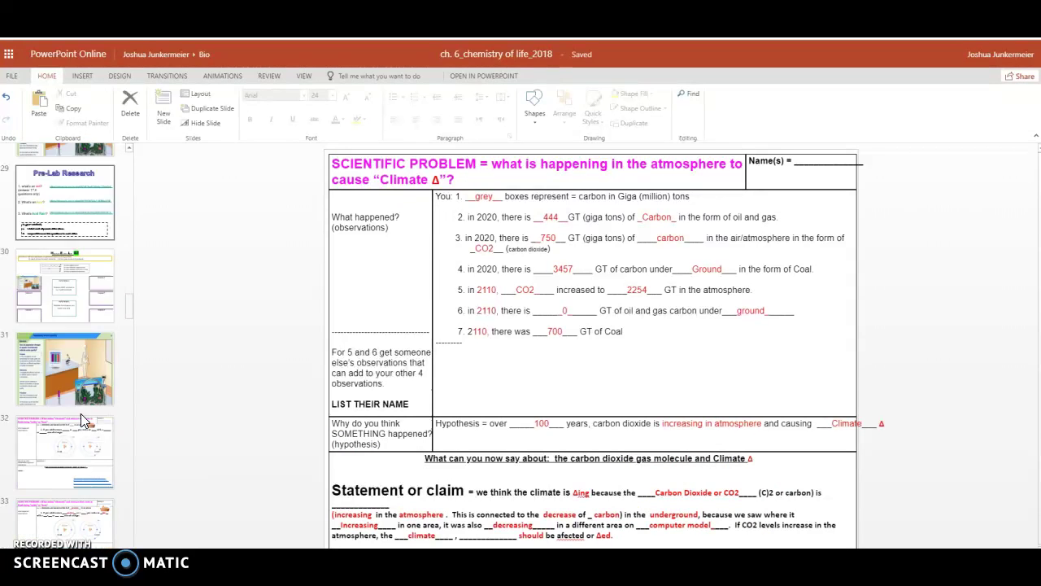
{"action": "left_click", "coordinate": [82, 419]}
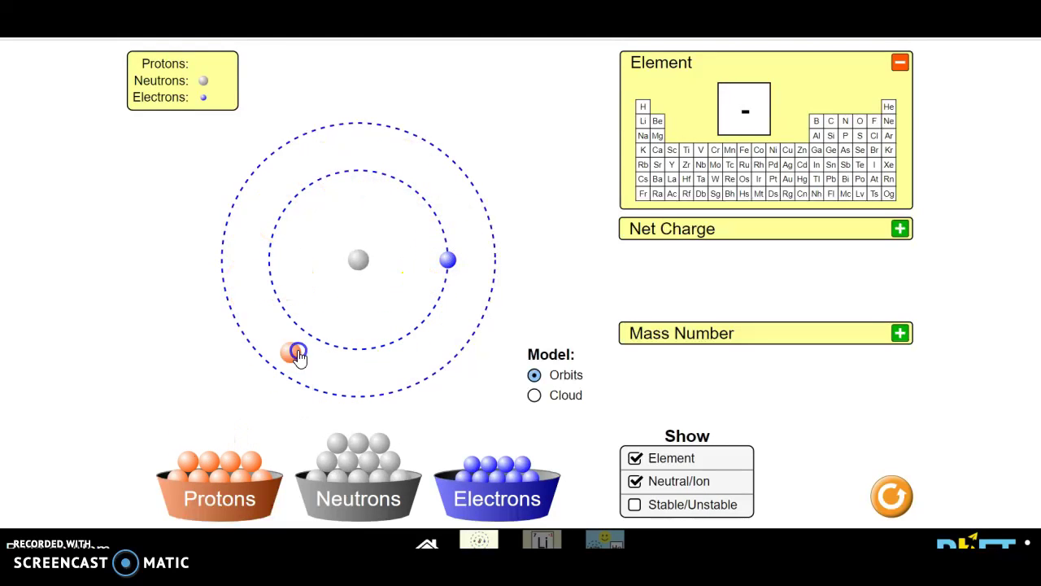
Add a proton, then remove the proton, neutron and electron from the atom
{"action": "left_click_drag", "start_coordinate": [299, 353], "coordinate": [334, 299]}
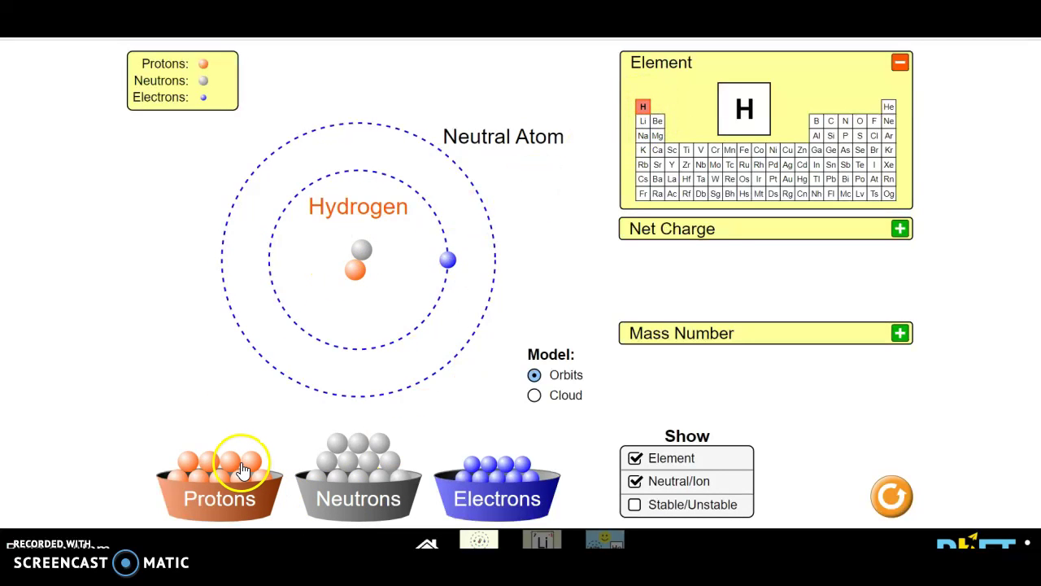
{"action": "left_click_drag", "start_coordinate": [362, 273], "coordinate": [239, 423]}
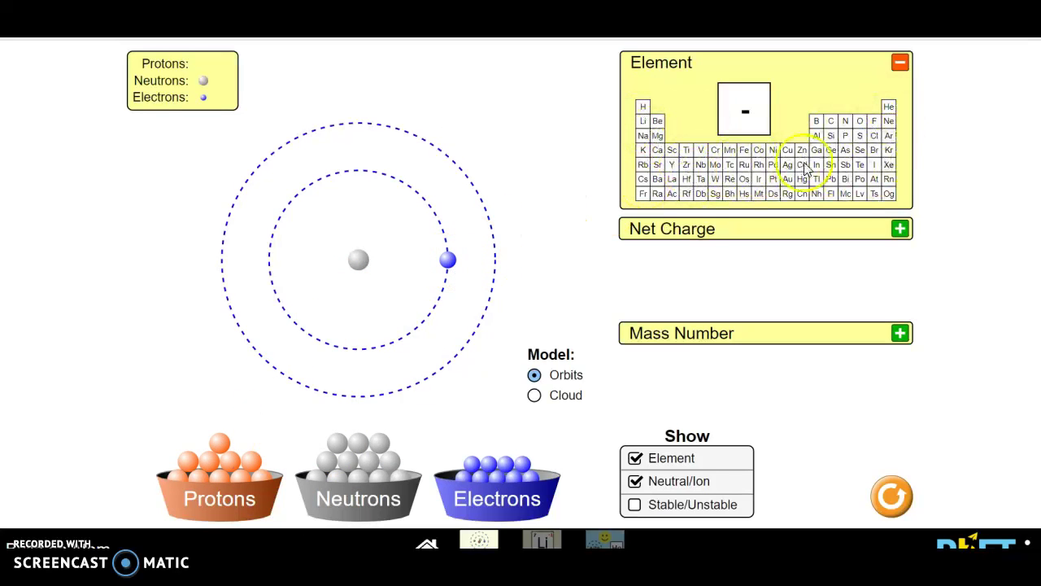
{"action": "left_click", "coordinate": [364, 264]}
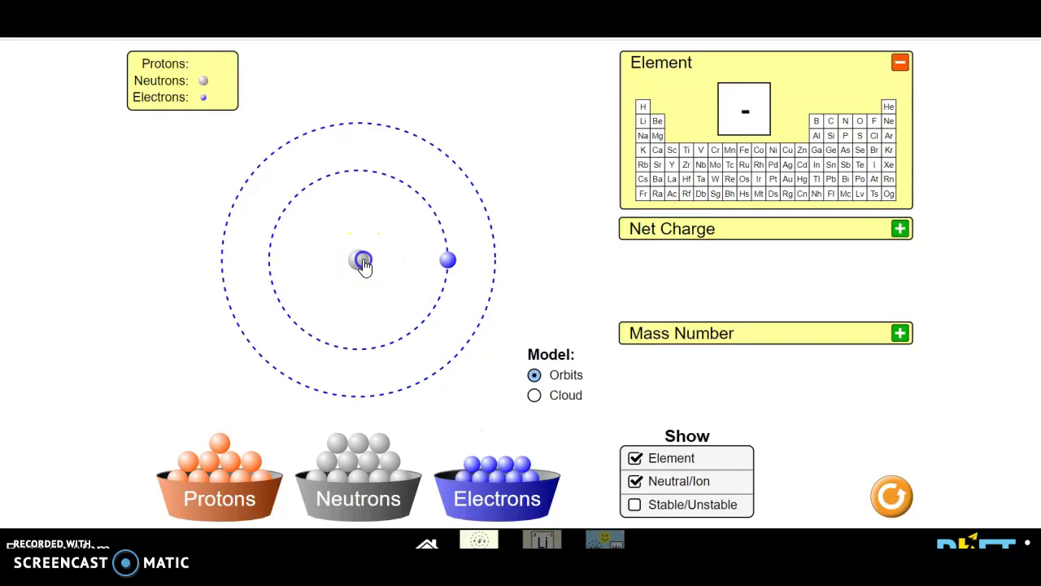
{"action": "left_click_drag", "start_coordinate": [448, 257], "coordinate": [488, 454]}
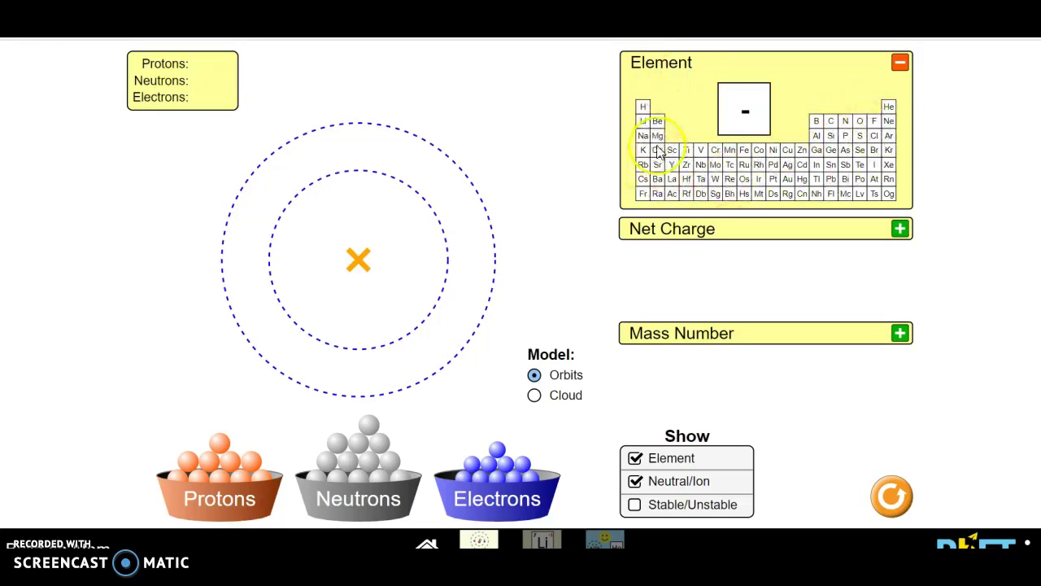
{"action": "left_click_drag", "start_coordinate": [226, 450], "coordinate": [339, 260]}
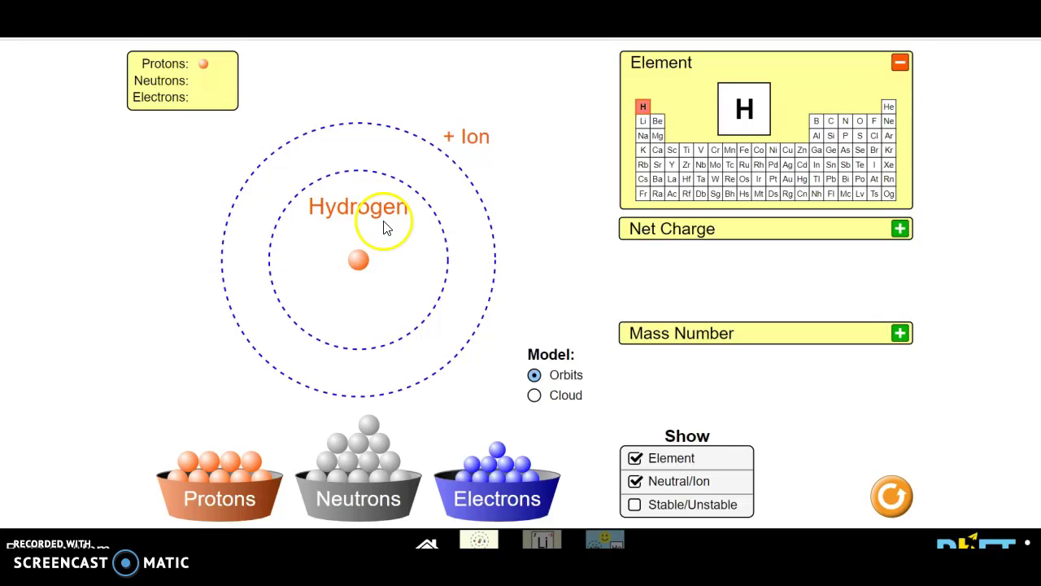
{"action": "left_click_drag", "start_coordinate": [250, 465], "coordinate": [358, 254]}
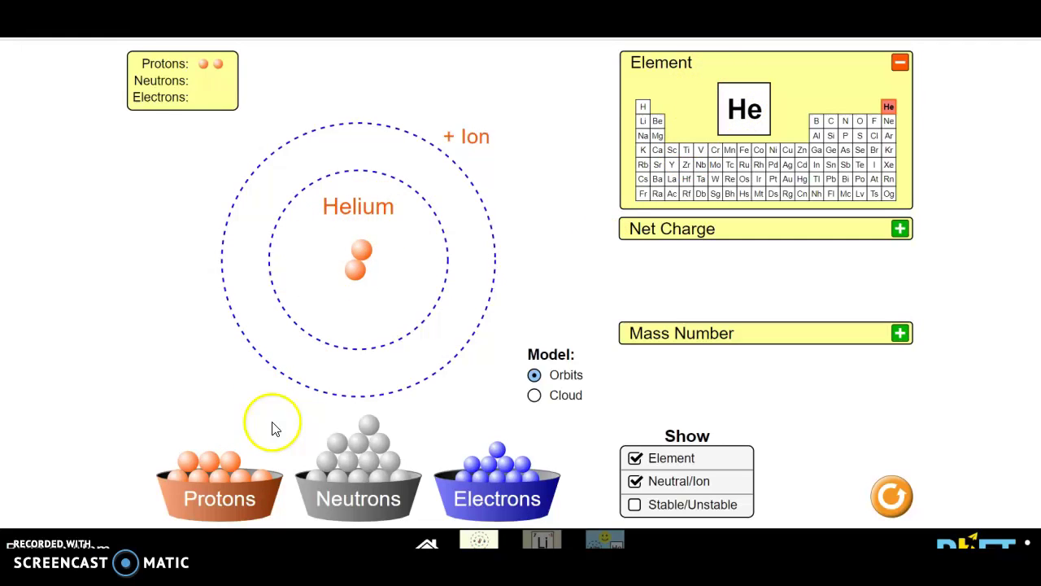
{"action": "left_click_drag", "start_coordinate": [231, 461], "coordinate": [365, 288]}
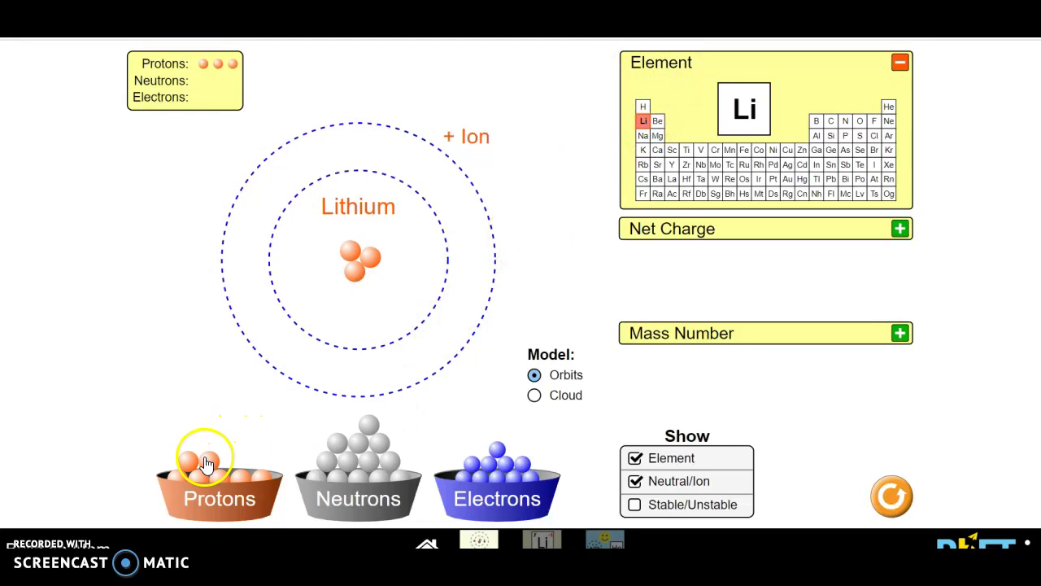
{"action": "left_click_drag", "start_coordinate": [206, 463], "coordinate": [372, 274]}
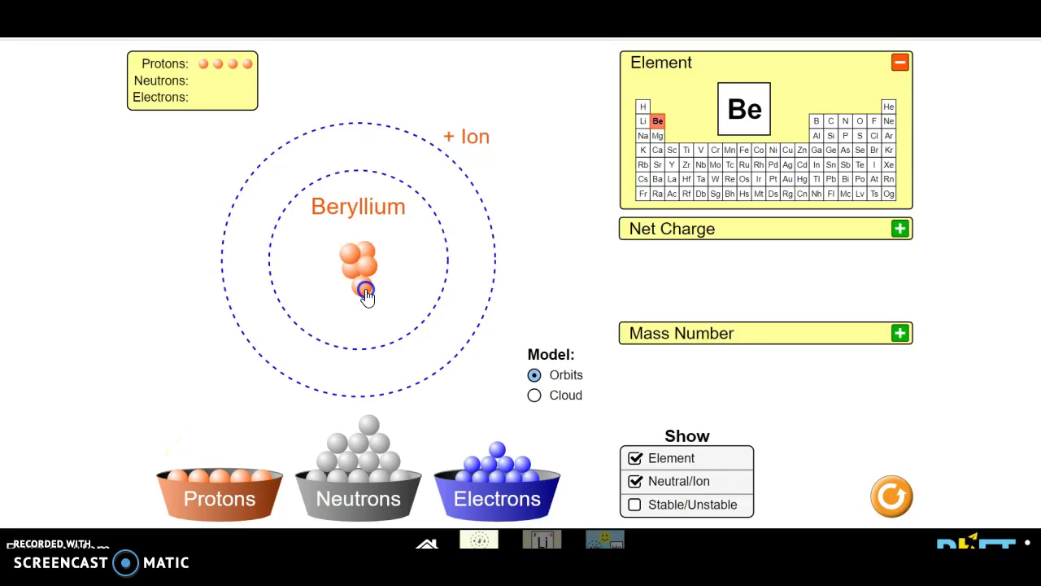
{"action": "left_click_drag", "start_coordinate": [366, 296], "coordinate": [365, 291]}
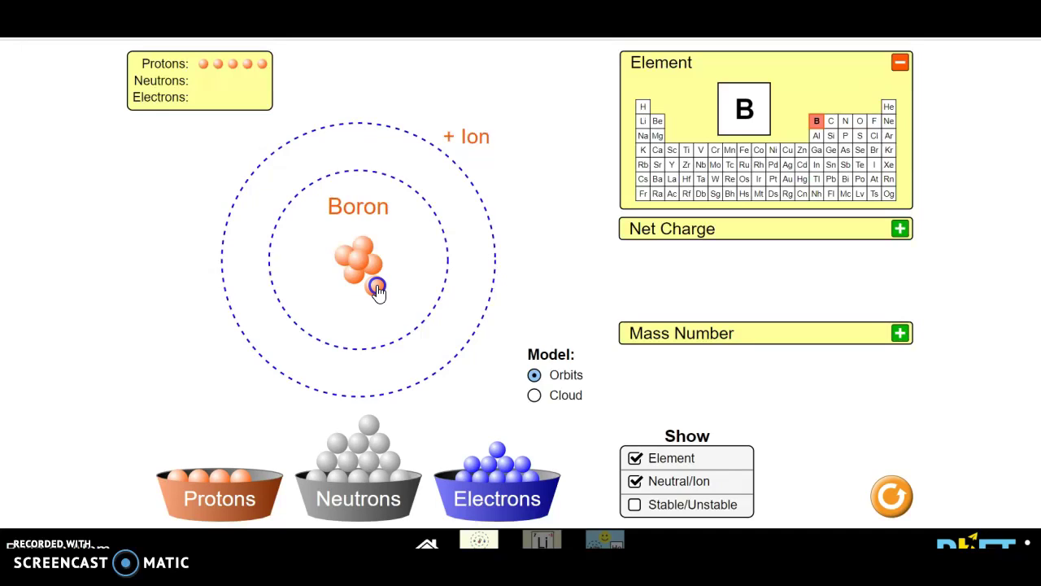
{"action": "left_click_drag", "start_coordinate": [378, 289], "coordinate": [378, 287]}
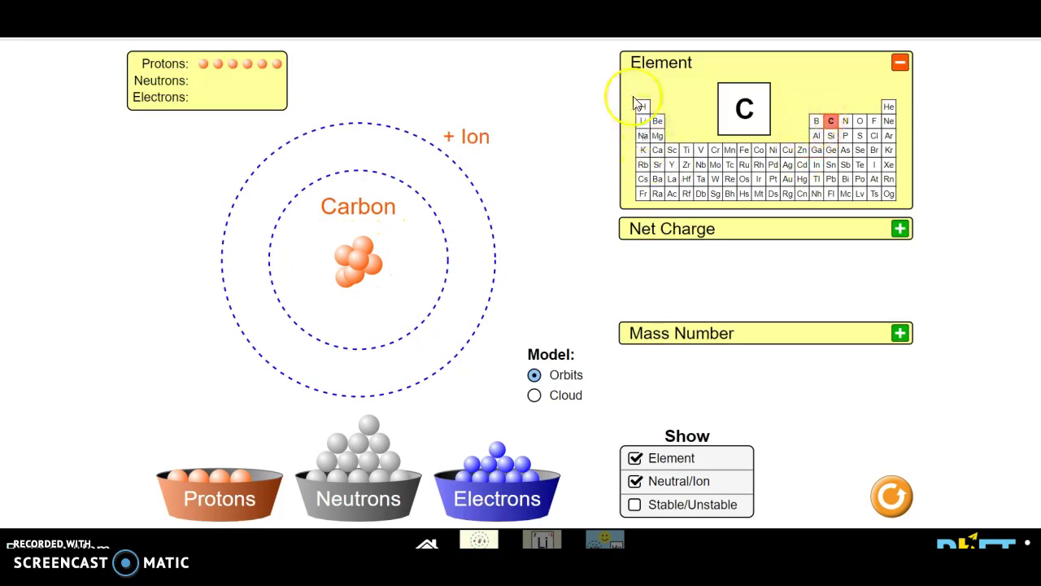
{"action": "left_click_drag", "start_coordinate": [350, 285], "coordinate": [257, 431]}
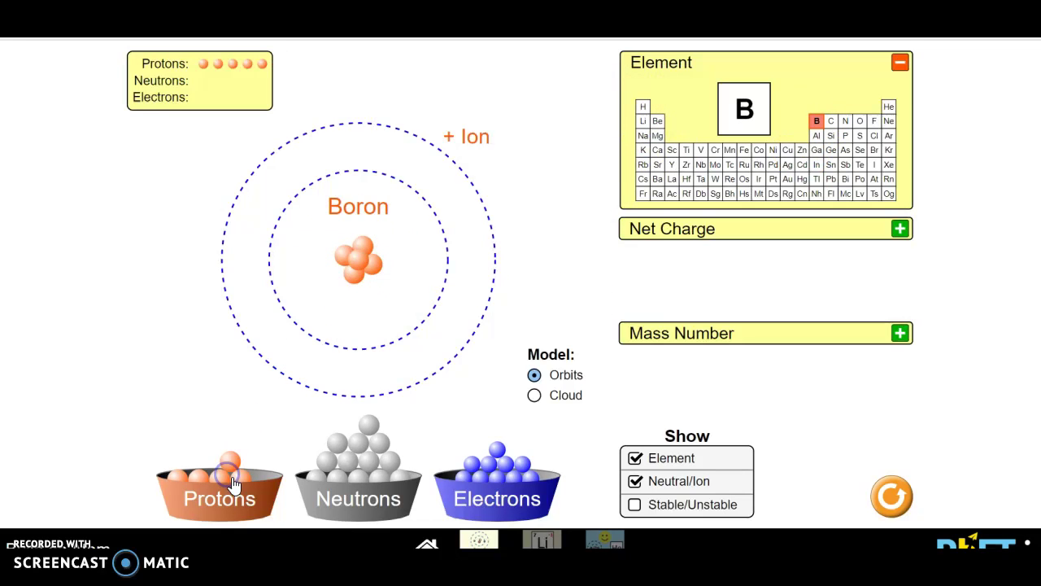
{"action": "left_click_drag", "start_coordinate": [360, 290], "coordinate": [307, 372]}
{"action": "left_click_drag", "start_coordinate": [252, 476], "coordinate": [250, 475]}
{"action": "left_click_drag", "start_coordinate": [358, 273], "coordinate": [266, 416]}
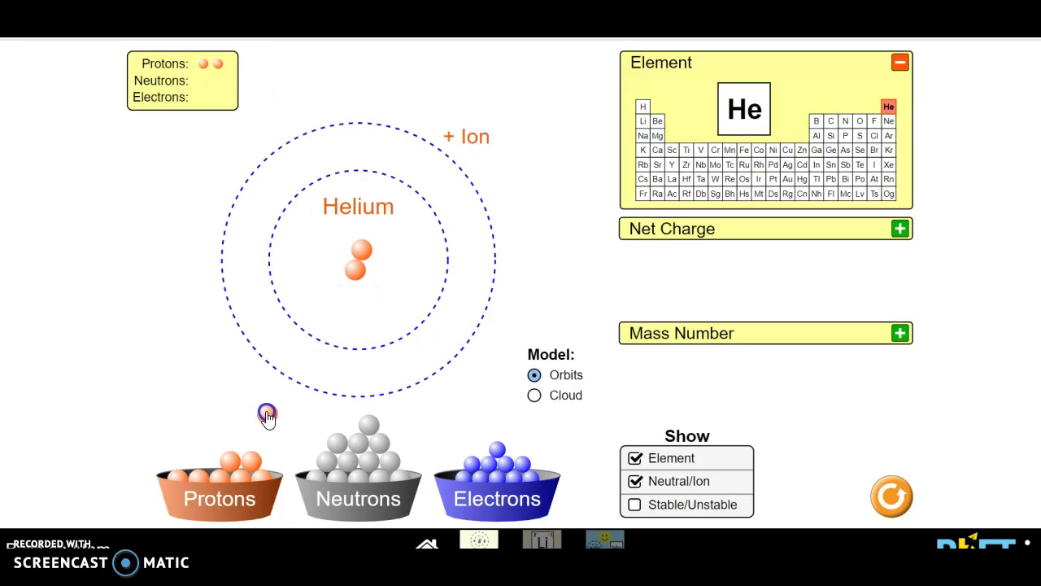
{"action": "left_click_drag", "start_coordinate": [357, 265], "coordinate": [262, 425]}
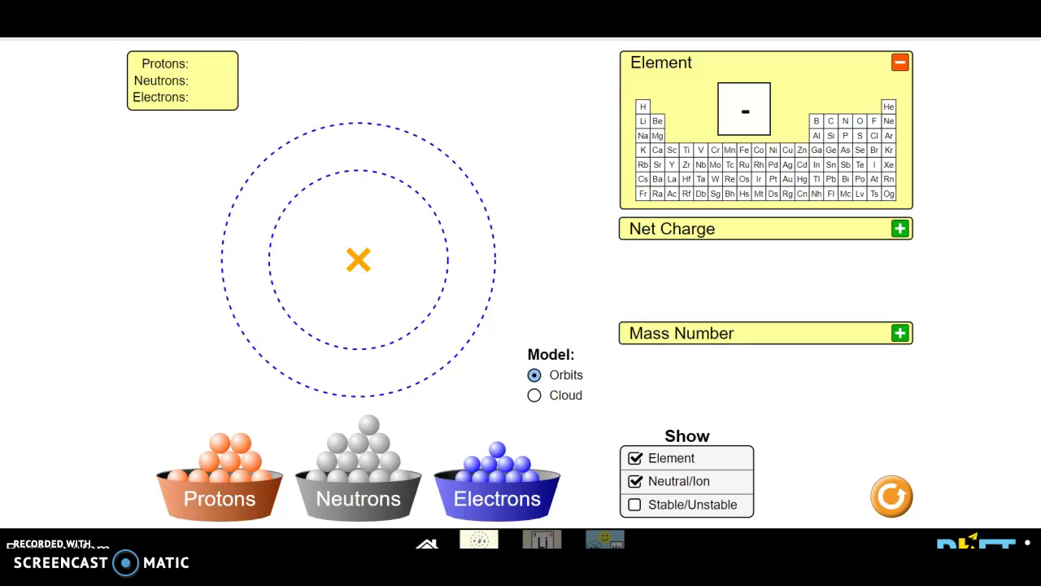
{"action": "key", "text": "ctrl+Tab"}
Add a proton, show Net Charge, and add one electron so hydrogen ends neutral at charge 0
{"action": "left_click_drag", "start_coordinate": [242, 444], "coordinate": [351, 265]}
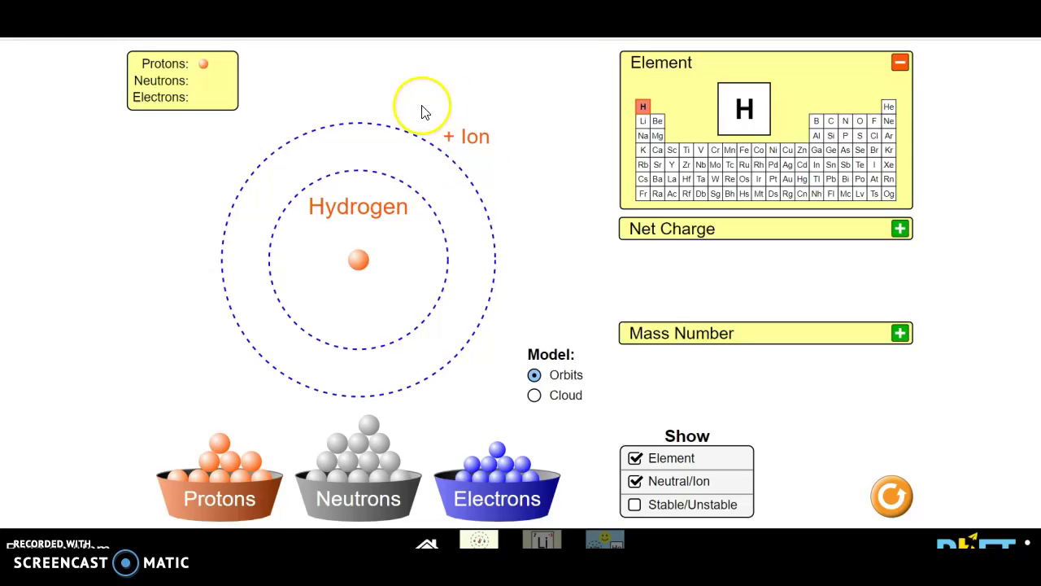
{"action": "left_click", "coordinate": [900, 229]}
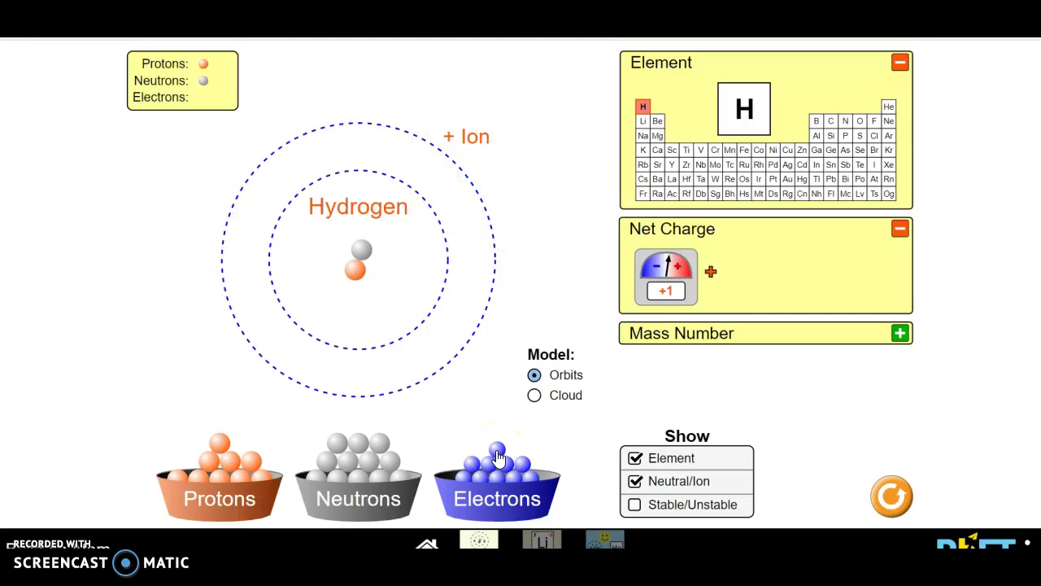
{"action": "left_click_drag", "start_coordinate": [479, 380], "coordinate": [453, 322]}
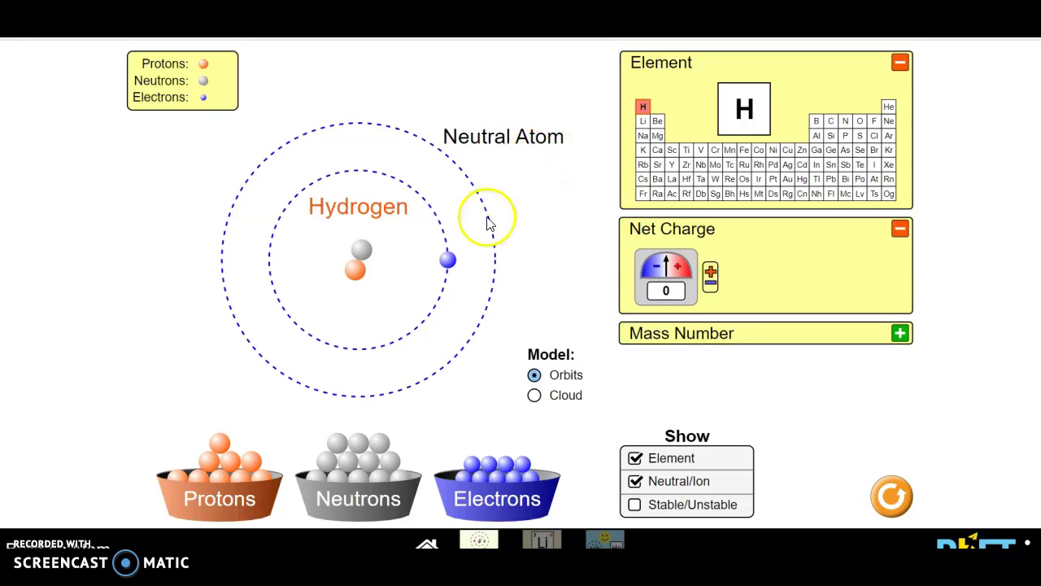
{"action": "left_click_drag", "start_coordinate": [448, 259], "coordinate": [485, 485]}
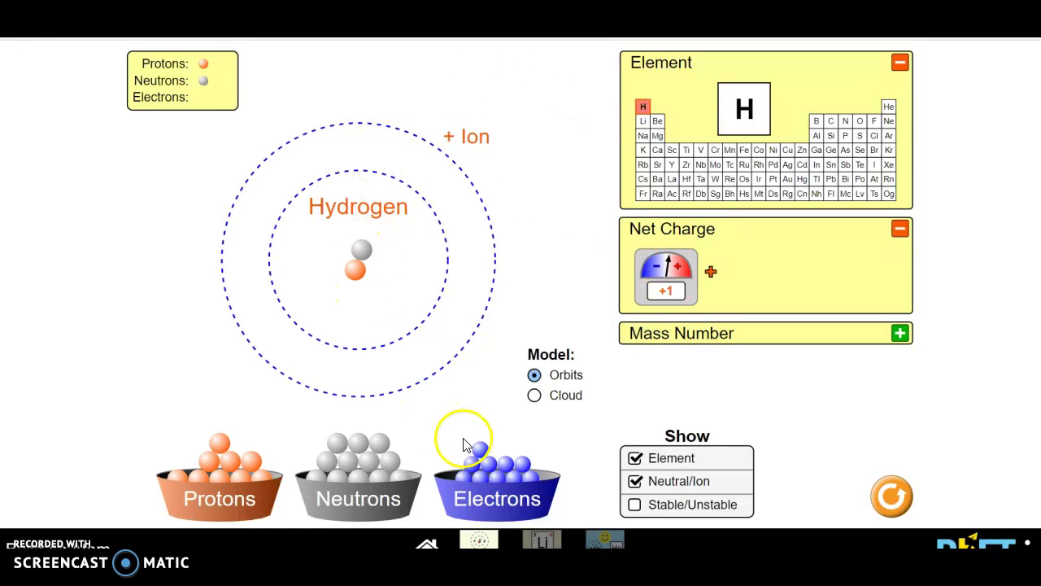
{"action": "left_click_drag", "start_coordinate": [456, 290], "coordinate": [446, 281]}
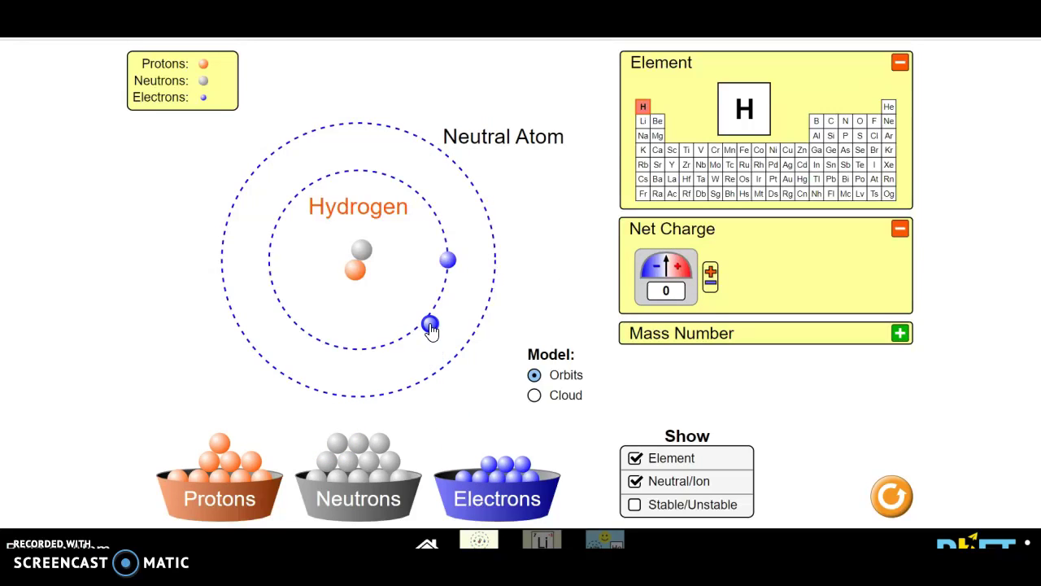
Add a second electron and a second proton so the atom becomes neutral helium
{"action": "left_click_drag", "start_coordinate": [432, 328], "coordinate": [433, 328]}
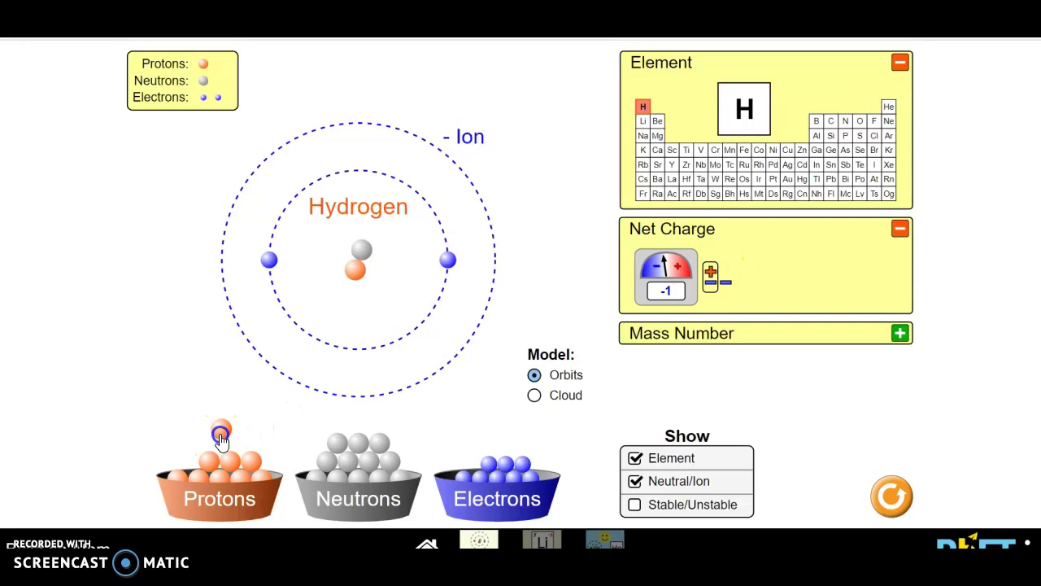
{"action": "left_click_drag", "start_coordinate": [318, 270], "coordinate": [342, 257]}
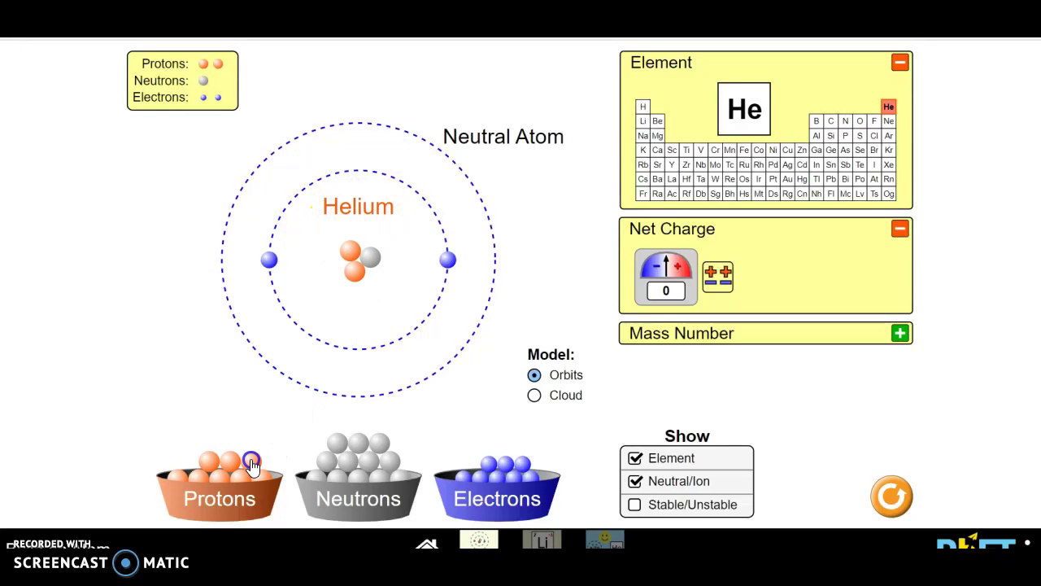
Add a third proton and a third electron to build neutral lithium
{"action": "left_click_drag", "start_coordinate": [252, 458], "coordinate": [308, 299]}
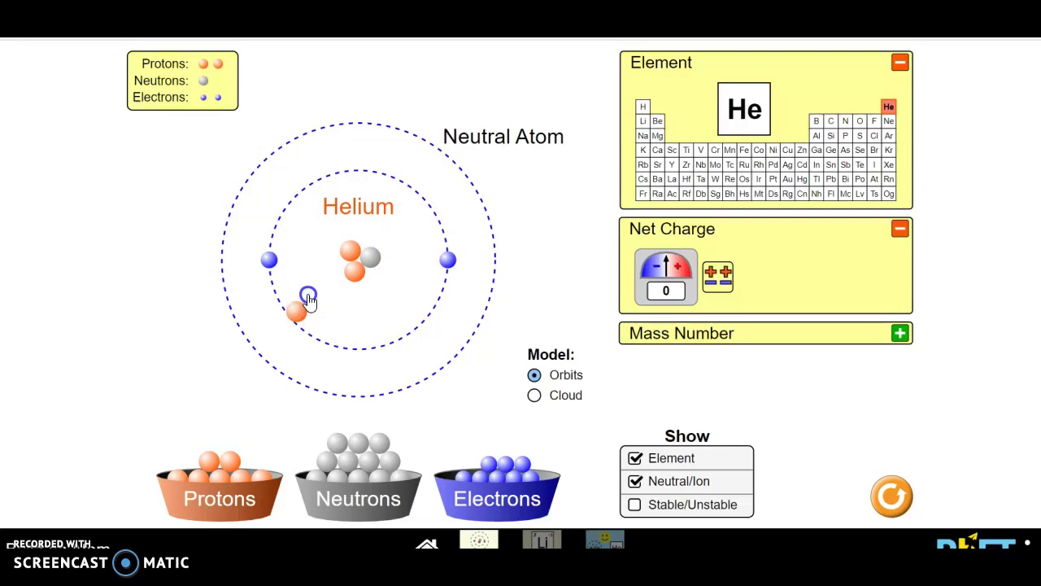
{"action": "left_click_drag", "start_coordinate": [342, 264], "coordinate": [340, 259]}
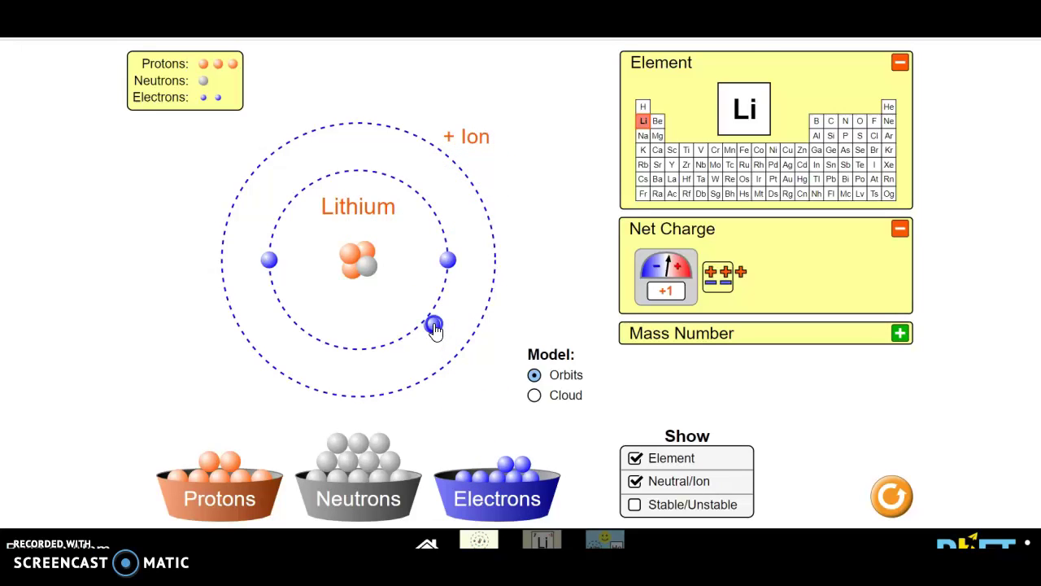
{"action": "left_click_drag", "start_coordinate": [430, 321], "coordinate": [429, 321]}
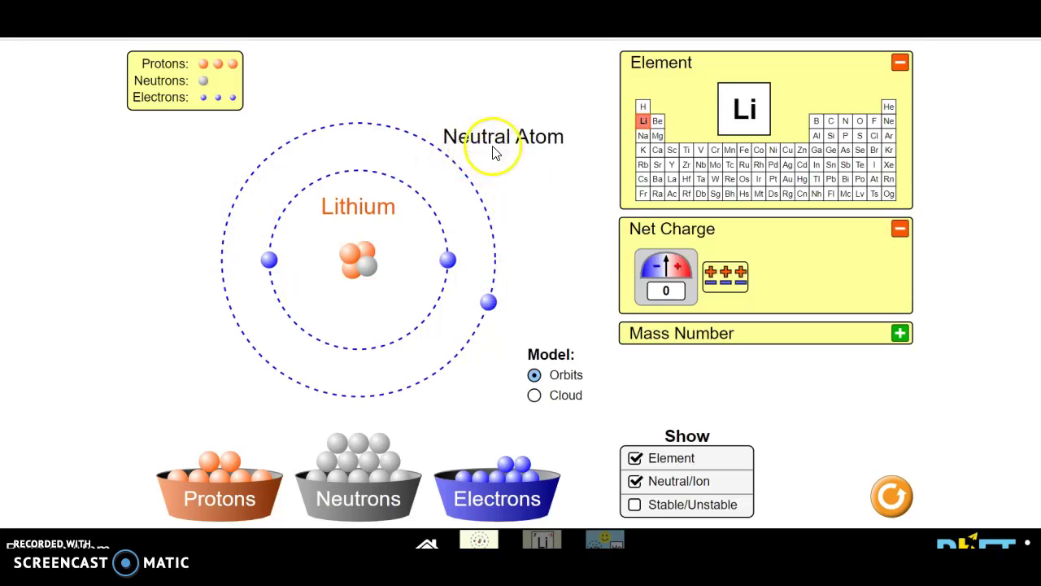
Adjust the electrons down to two, leaving a lithium ion with net charge +1
{"action": "left_click_drag", "start_coordinate": [491, 302], "coordinate": [496, 497]}
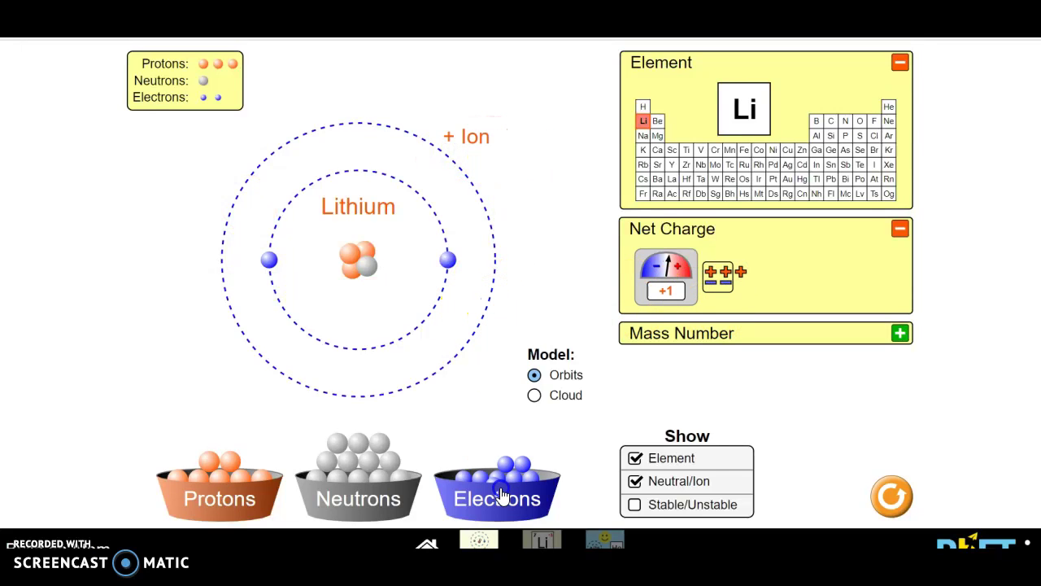
{"action": "left_click_drag", "start_coordinate": [485, 456], "coordinate": [435, 294]}
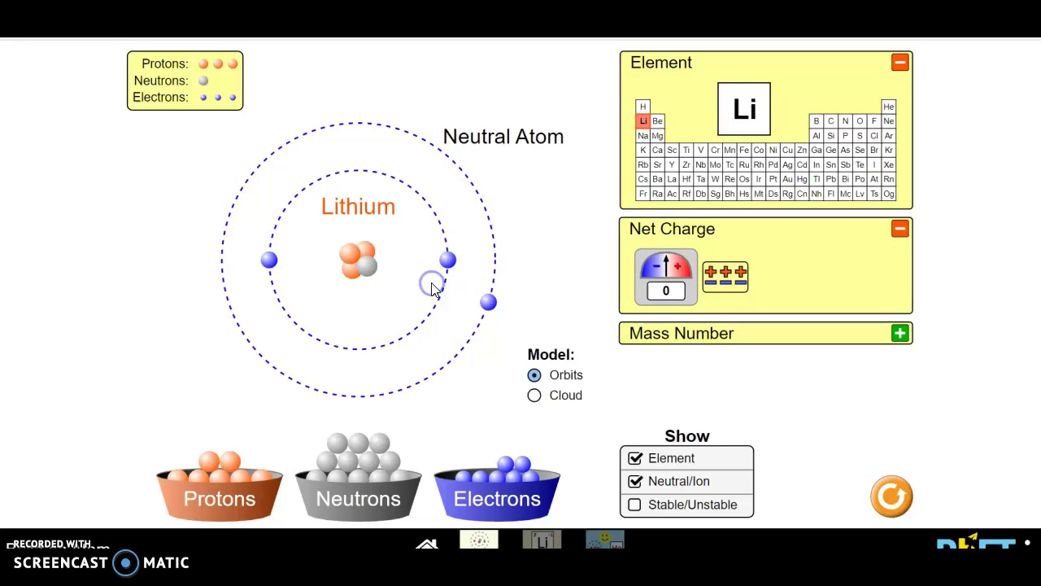
{"action": "left_click_drag", "start_coordinate": [508, 482], "coordinate": [439, 387]}
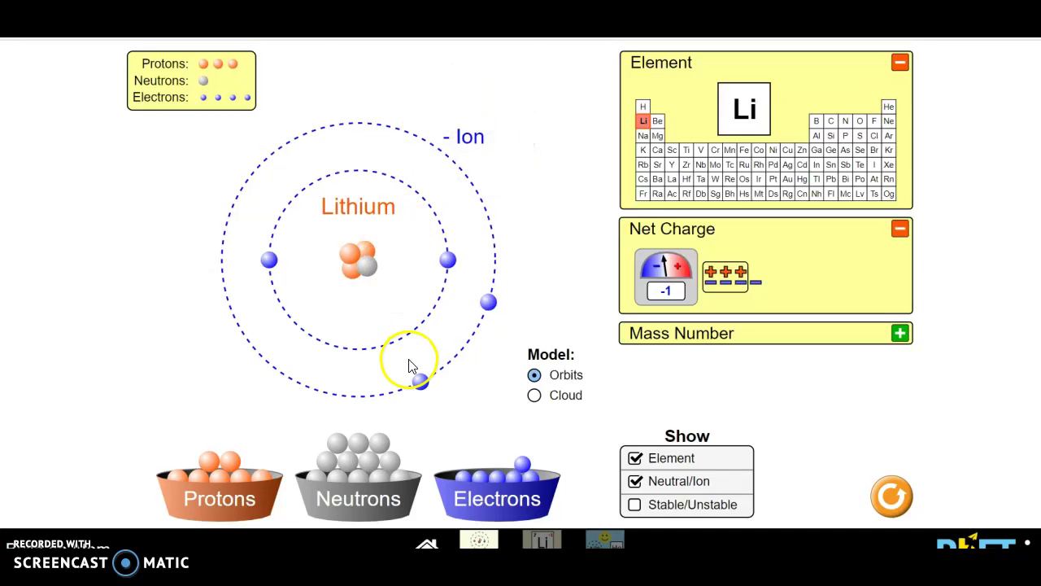
{"action": "left_click_drag", "start_coordinate": [420, 381], "coordinate": [429, 398]}
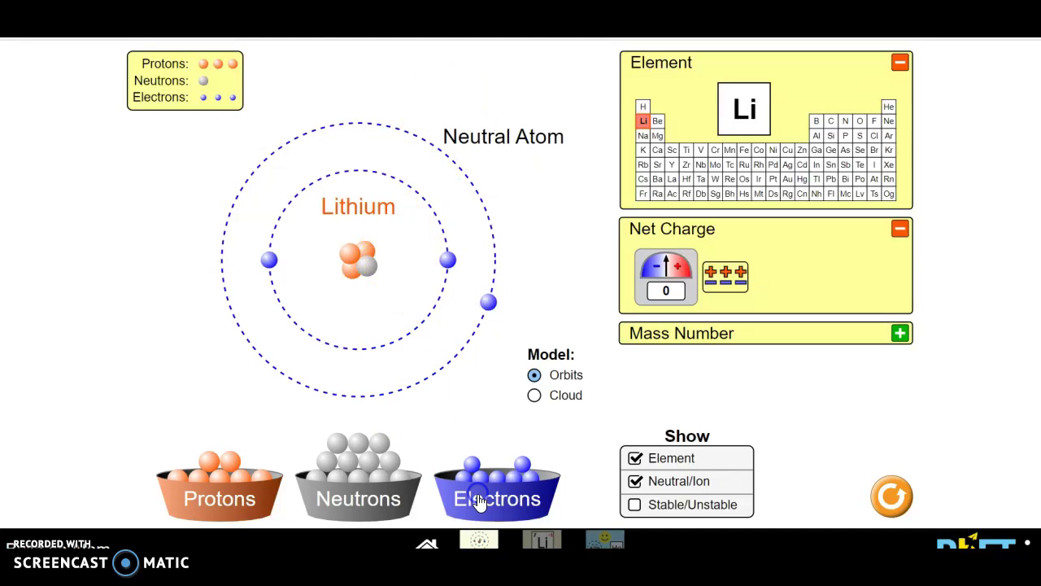
{"action": "left_click_drag", "start_coordinate": [488, 301], "coordinate": [495, 488]}
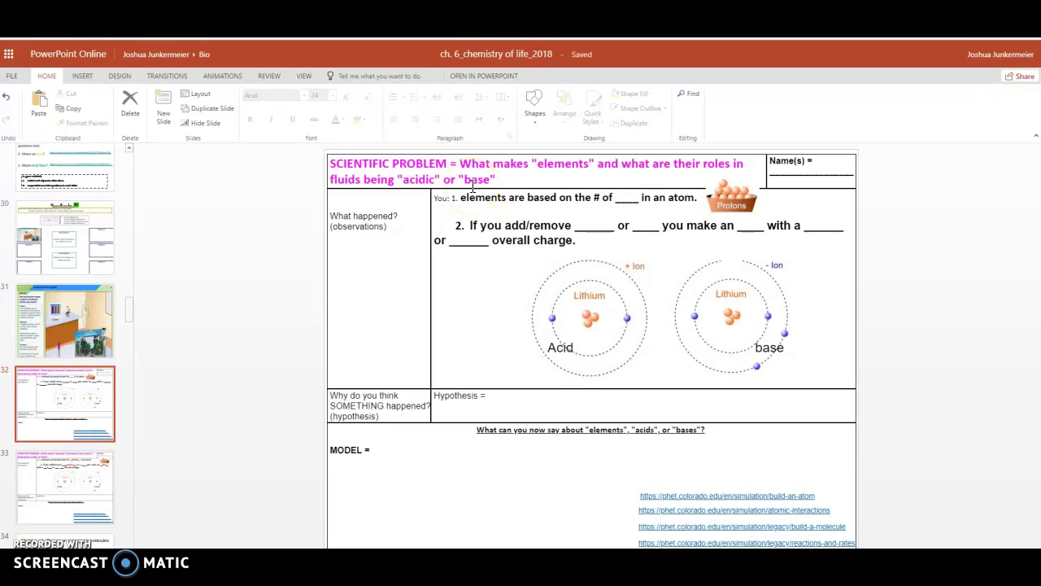
Type protons, e-, ion and + into the line 2 blanks of the ion worksheet
{"action": "left_click", "coordinate": [596, 230]}
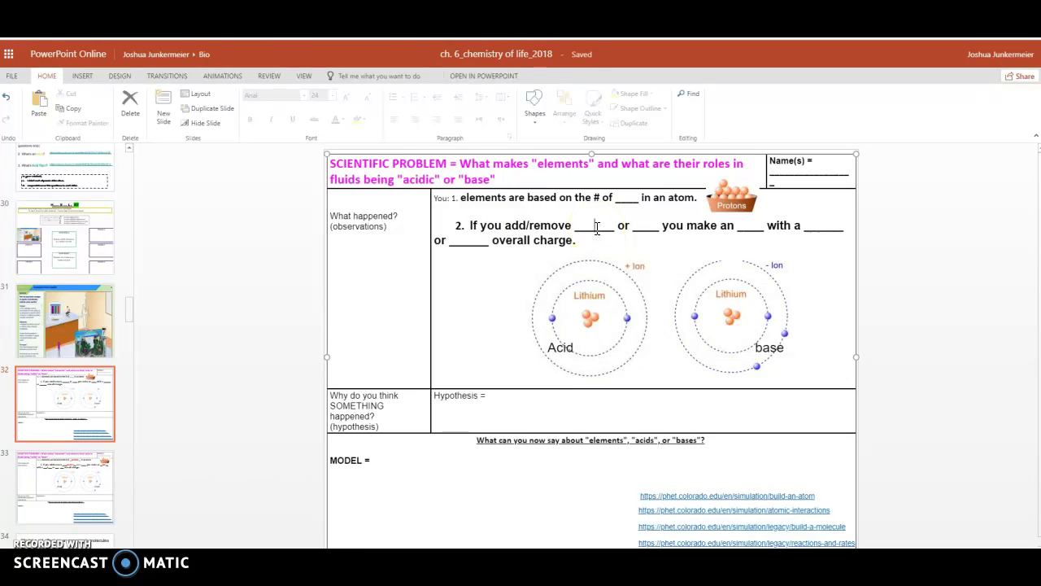
{"action": "type", "text": "protons"}
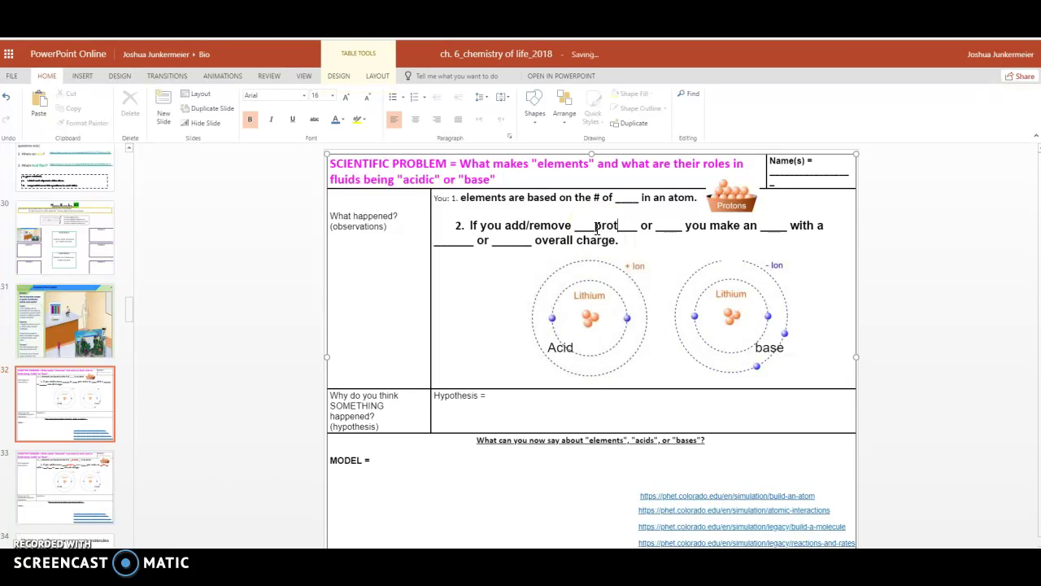
{"action": "left_click", "coordinate": [690, 229]}
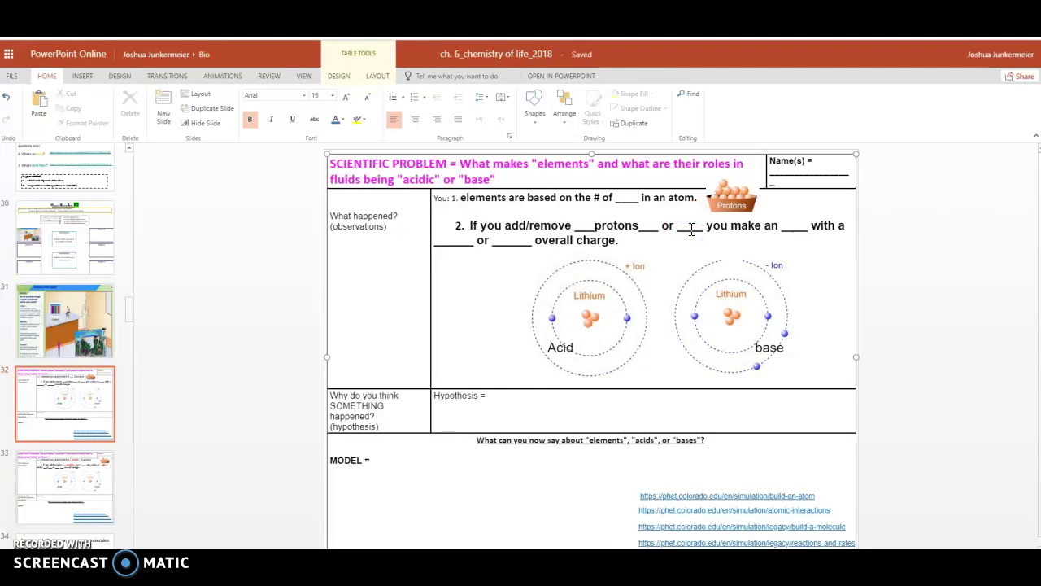
{"action": "type", "text": "e"}
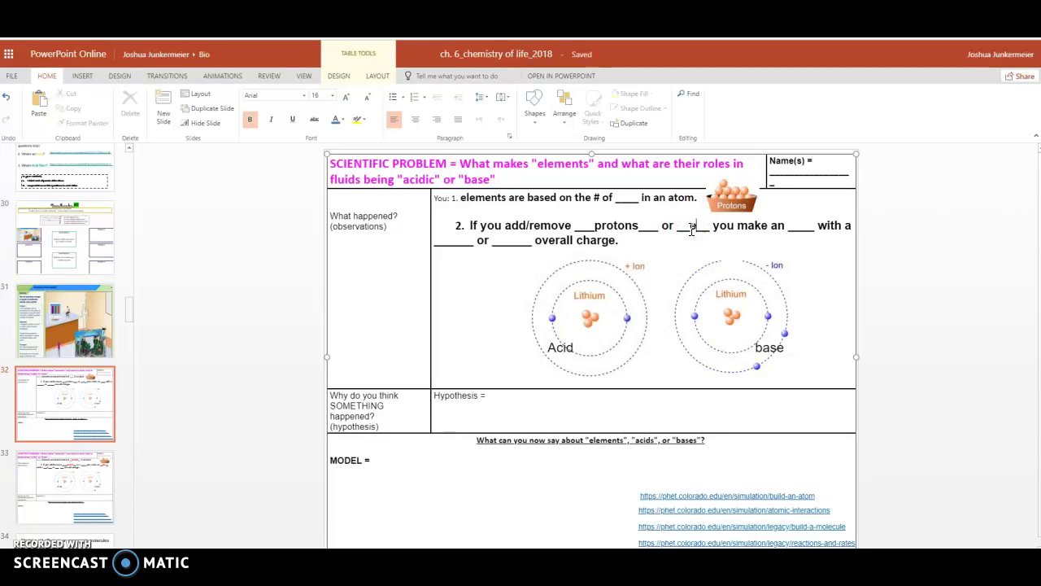
{"action": "type", "text": "-"}
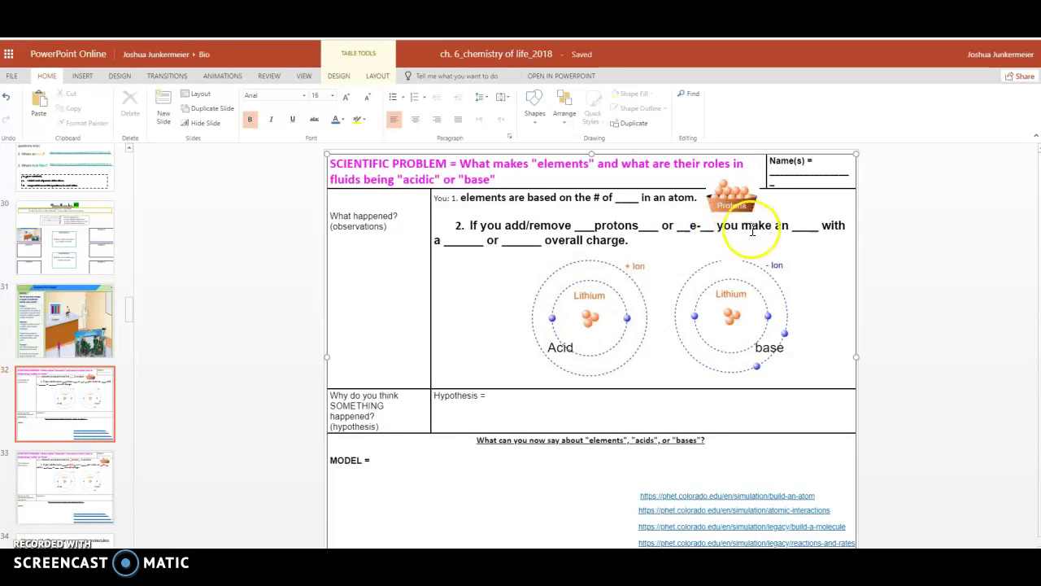
{"action": "left_click", "coordinate": [817, 231]}
{"action": "key", "text": "BackSpace"}
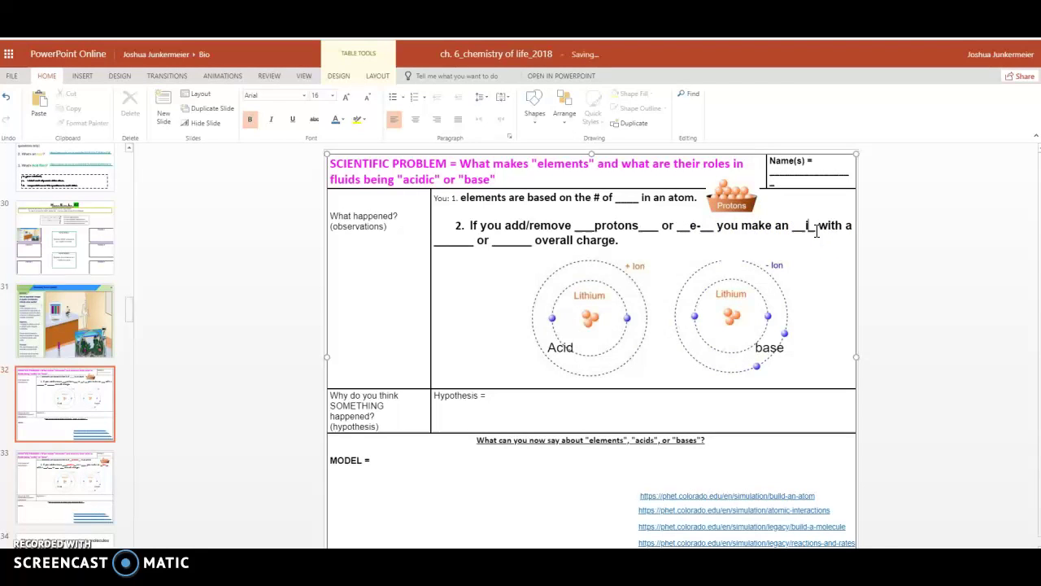
{"action": "type", "text": "ion_"}
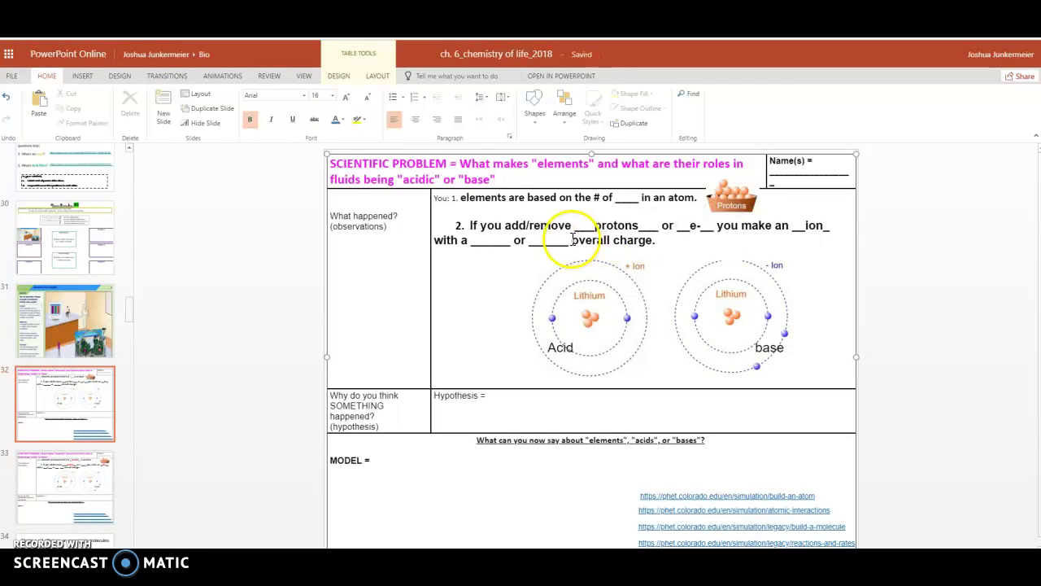
{"action": "left_click", "coordinate": [488, 241]}
{"action": "type", "text": "+"}
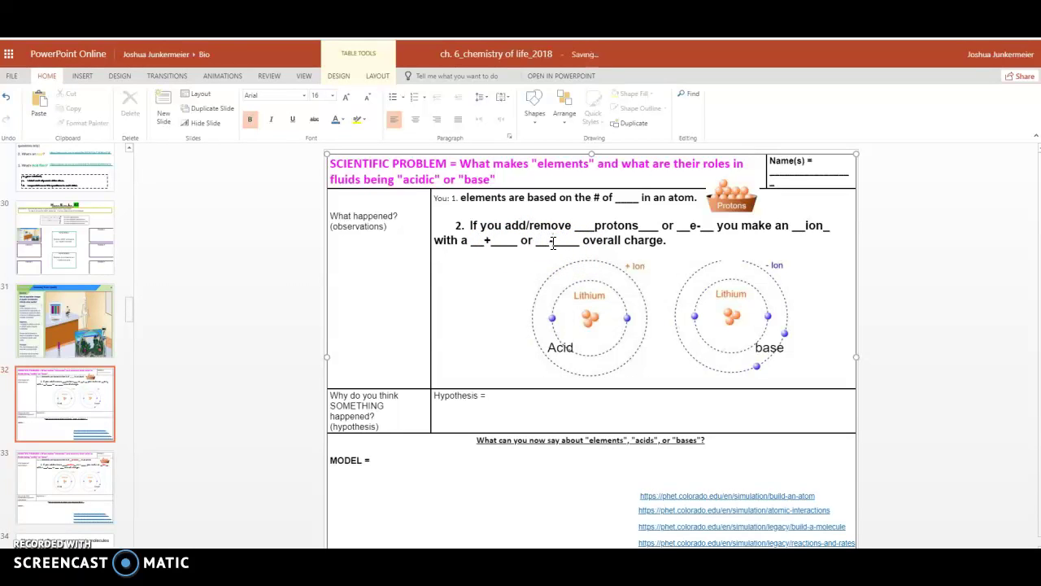
Shift the Acid/base atom pictures right to make room for line 3, then select the Acid/base text box
{"action": "left_click", "coordinate": [470, 338]}
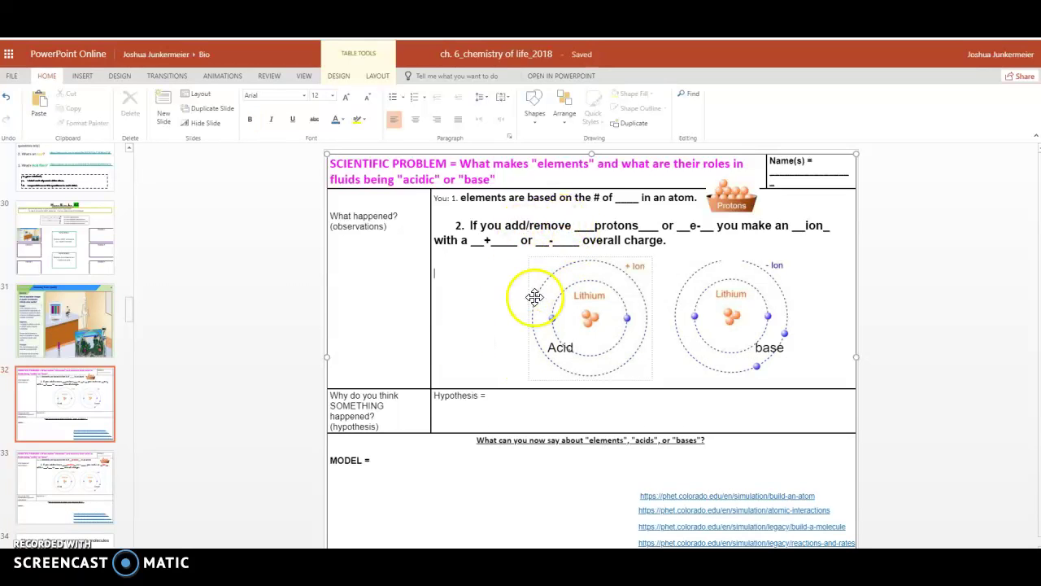
{"action": "mouse_move", "coordinate": [532, 295]}
{"action": "left_mouse_down"}
{"action": "mouse_move", "coordinate": [547, 353]}
{"action": "mouse_move", "coordinate": [516, 364]}
{"action": "left_mouse_up"}
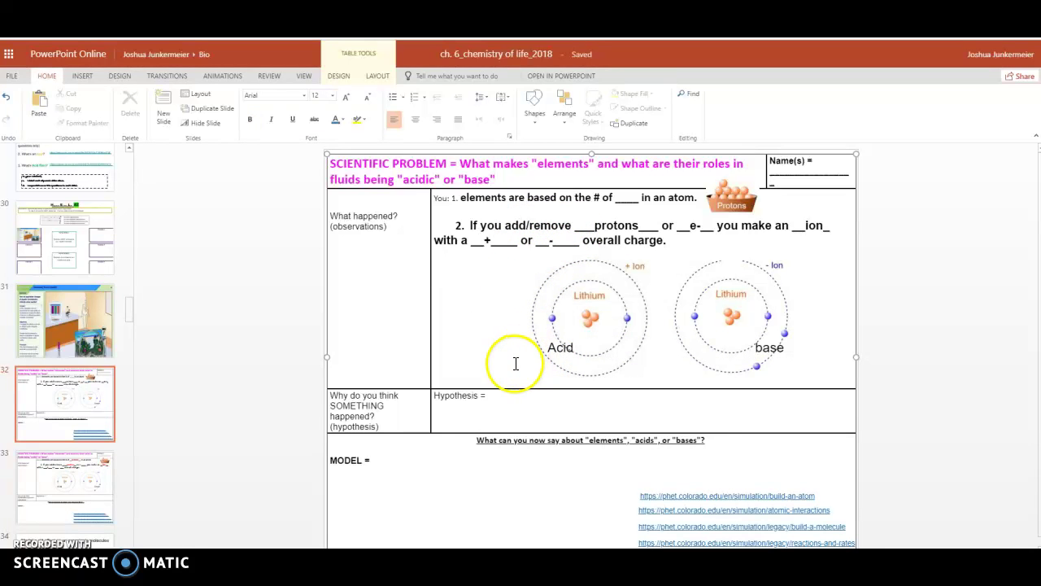
{"action": "left_click", "coordinate": [583, 365]}
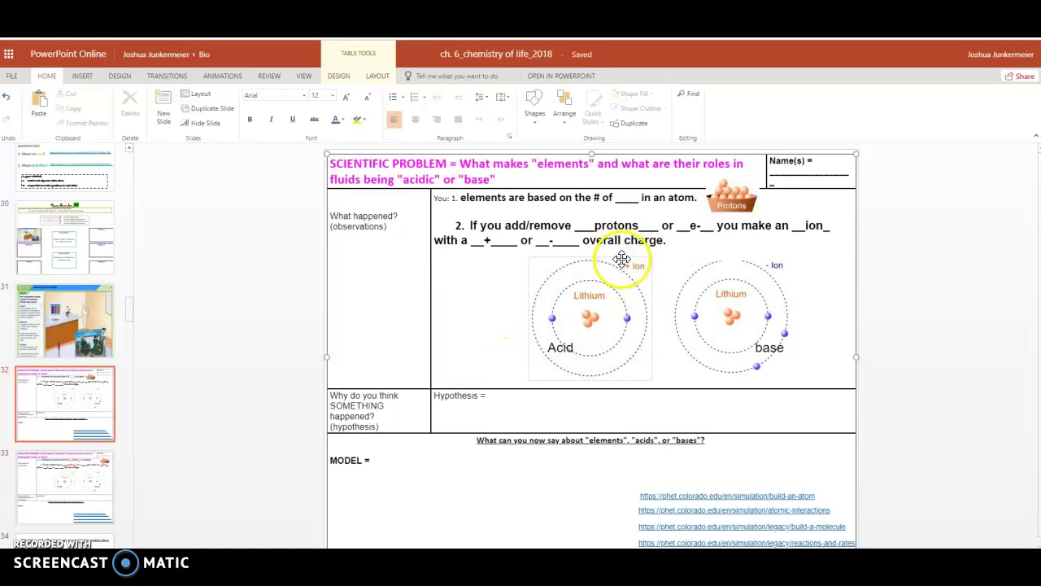
{"action": "left_click_drag", "start_coordinate": [621, 258], "coordinate": [643, 267]}
{"action": "left_click", "coordinate": [564, 349]}
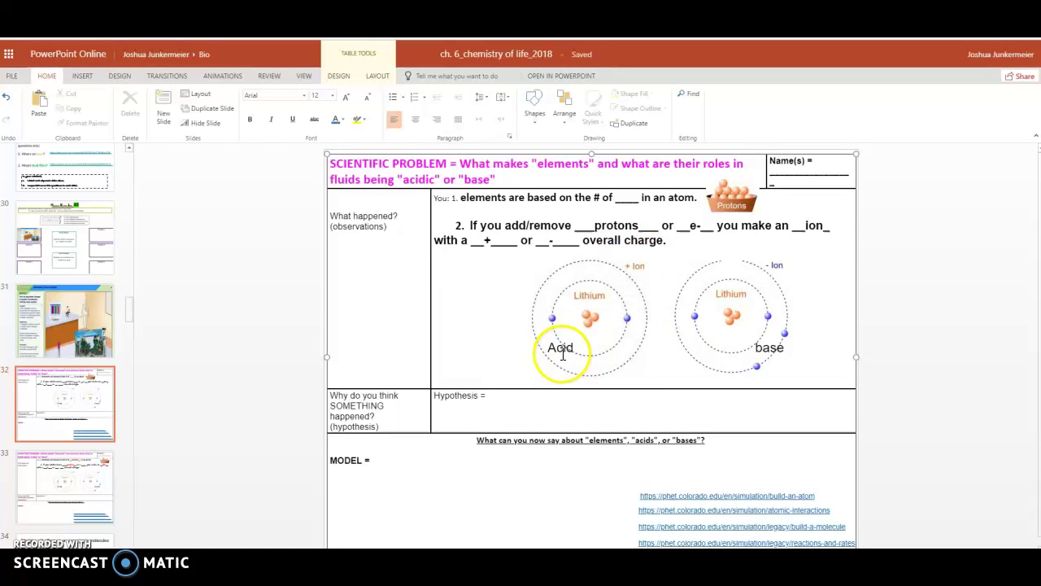
{"action": "left_click", "coordinate": [541, 358]}
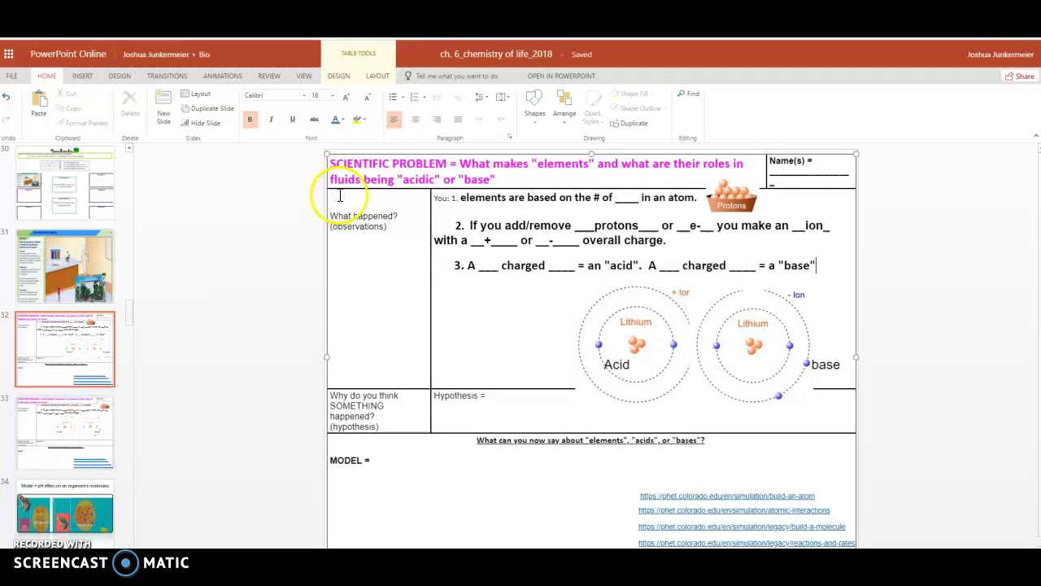
Fill line 3's acid blanks with + and ion, trimming the leftover underscores
{"action": "left_click", "coordinate": [485, 272]}
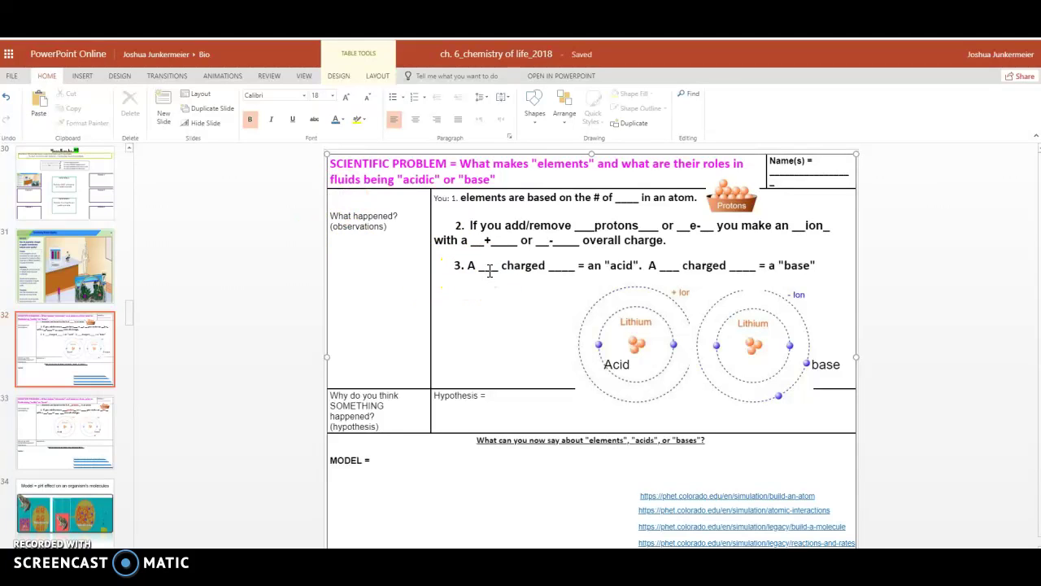
{"action": "left_click", "coordinate": [489, 273]}
{"action": "type", "text": "+"}
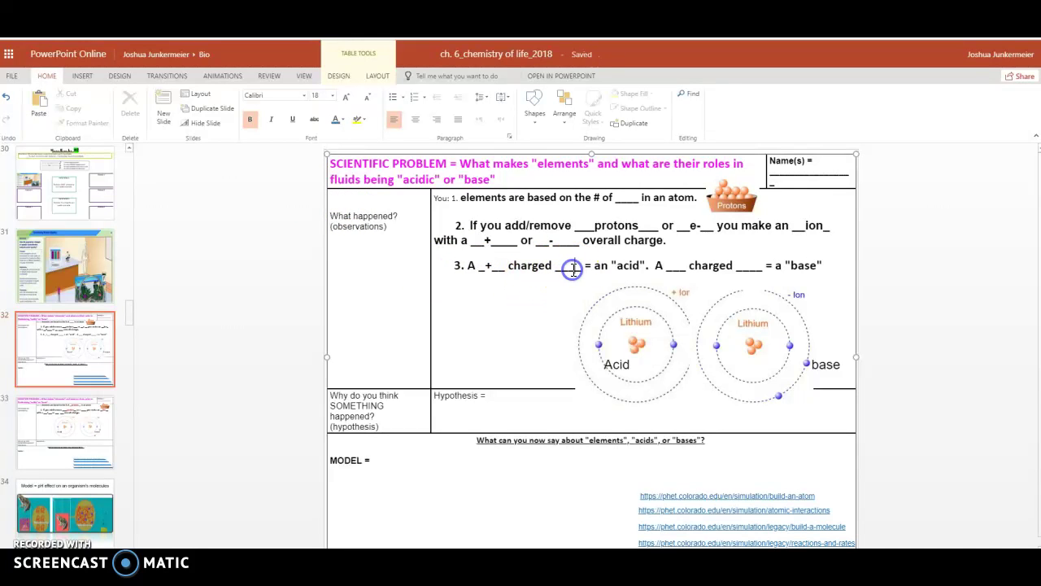
{"action": "type", "text": "ion"}
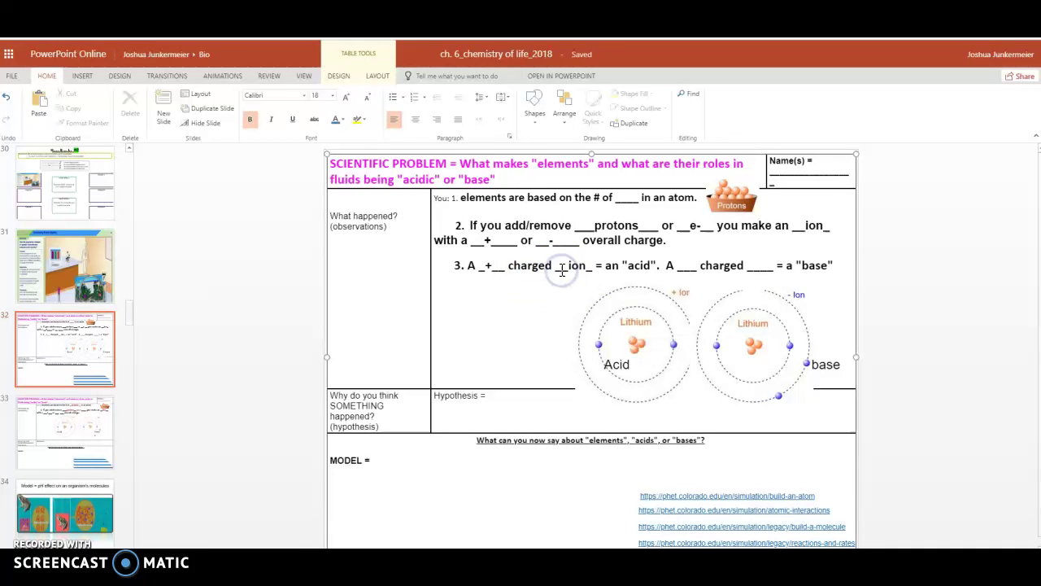
{"action": "key", "text": "BackSpace"}
{"action": "left_click", "coordinate": [600, 264]}
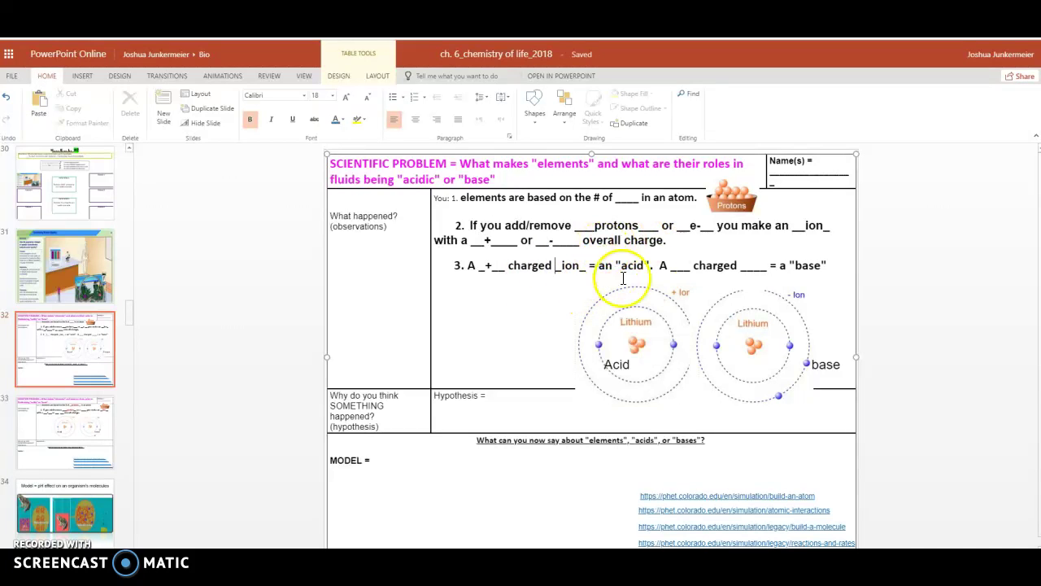
{"action": "key", "text": "BackSpace"}
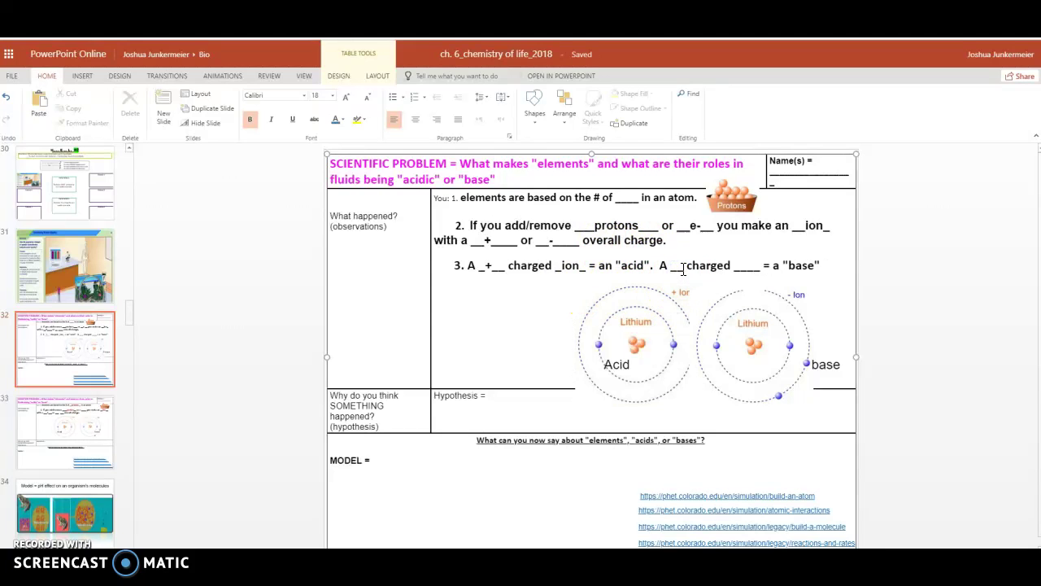
{"action": "left_click", "coordinate": [758, 270]}
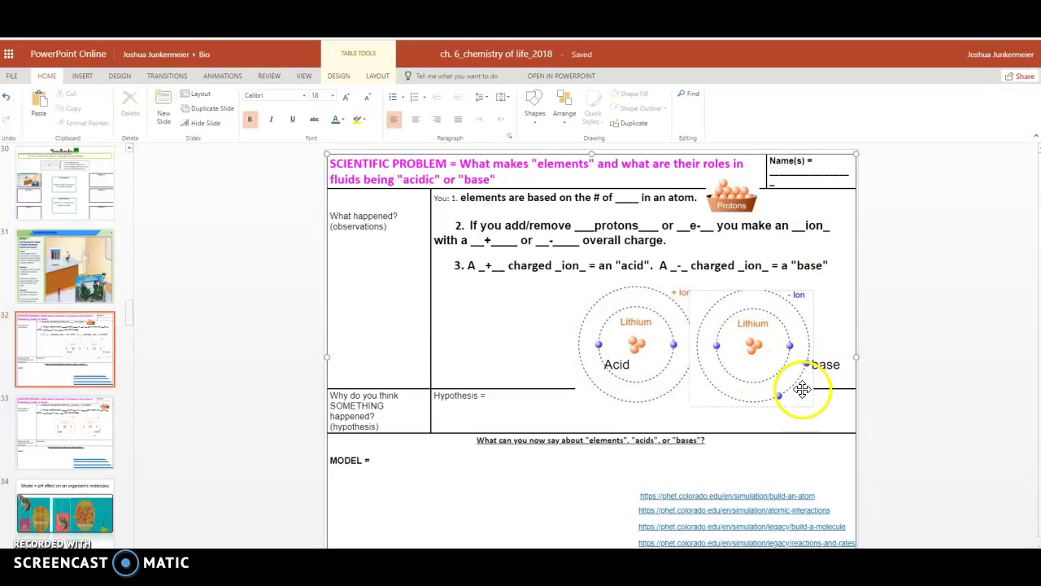
Select the Acid atom picture, then go to slide 31's water-quality virtual lab
{"action": "left_click", "coordinate": [632, 341]}
{"action": "left_click", "coordinate": [627, 342]}
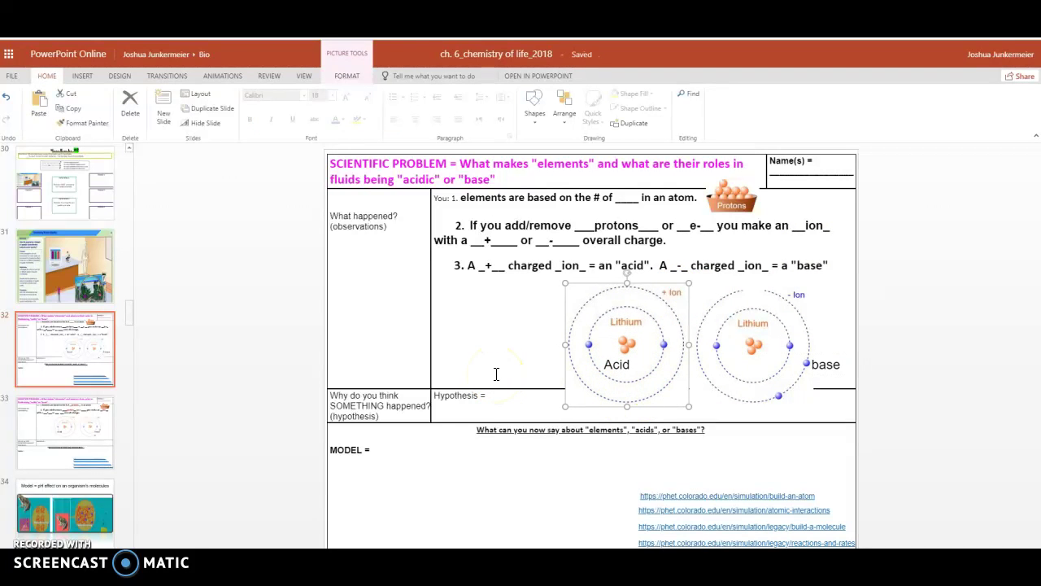
{"action": "left_click", "coordinate": [81, 271]}
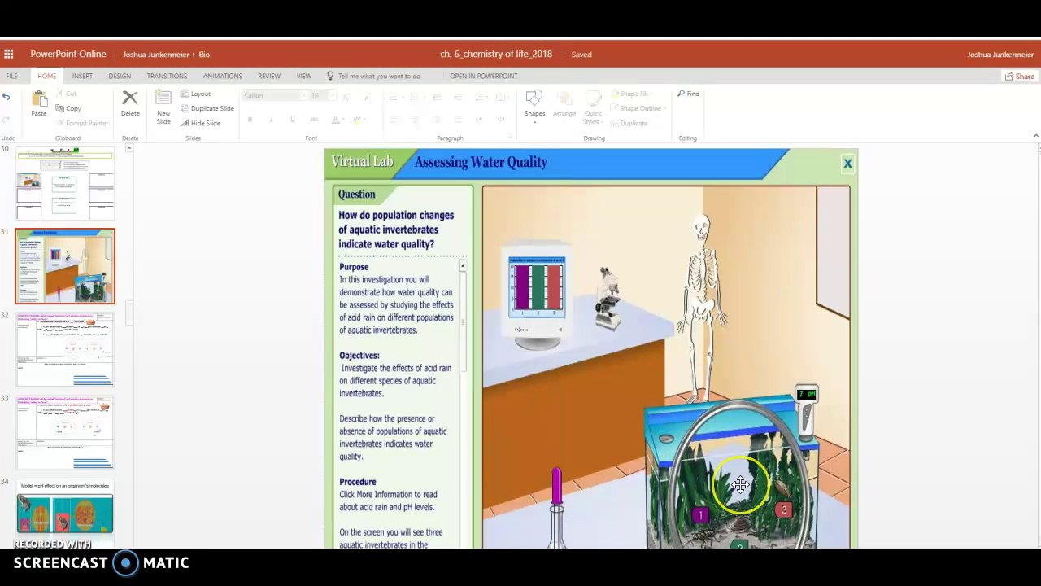
{"action": "left_click", "coordinate": [92, 344]}
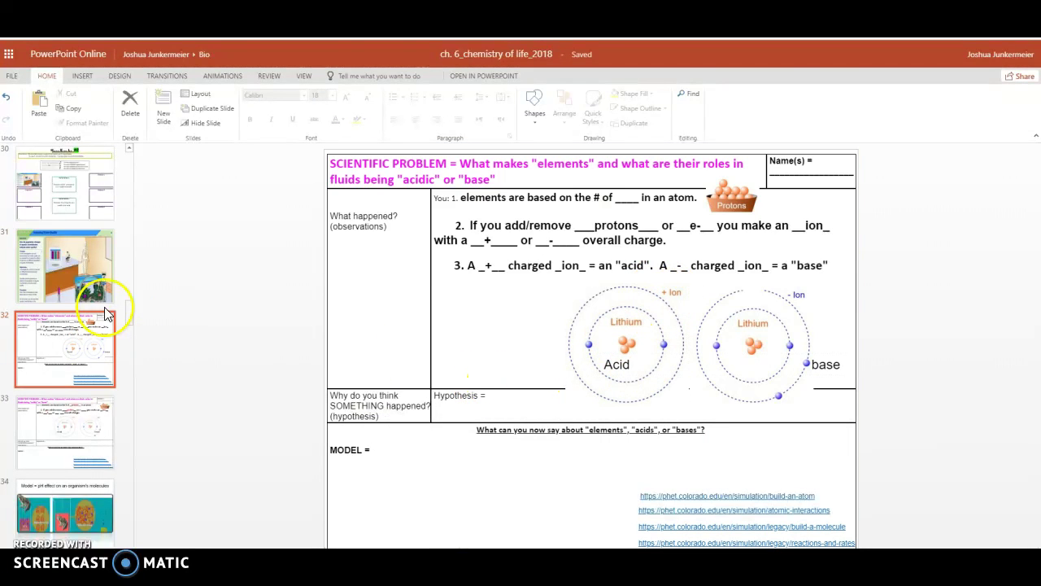
{"action": "left_click", "coordinate": [96, 279]}
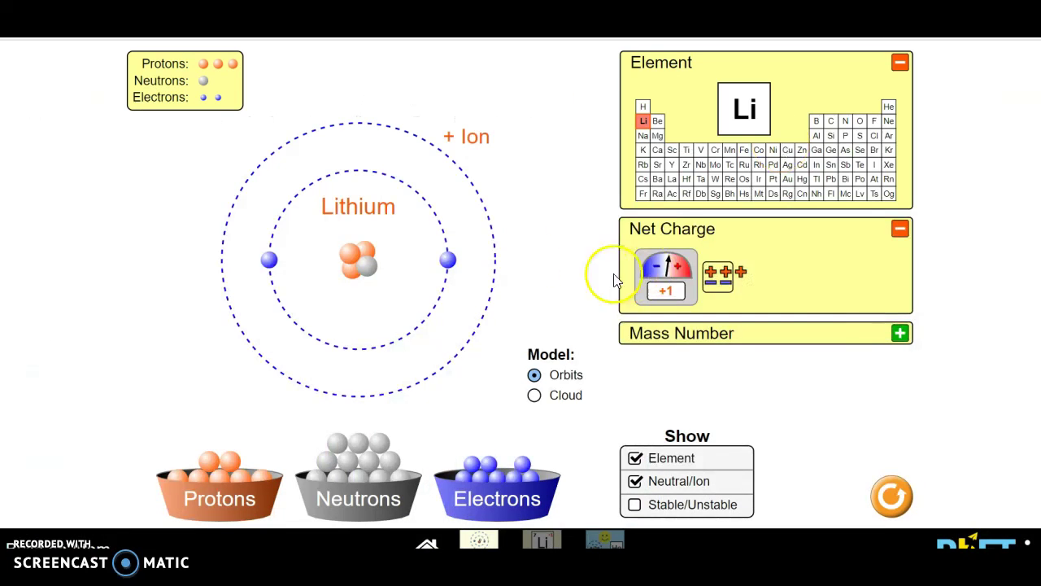
Remove two protons and one electron from the lithium ion, leaving neutral hydrogen
{"action": "left_click_drag", "start_coordinate": [363, 279], "coordinate": [233, 463]}
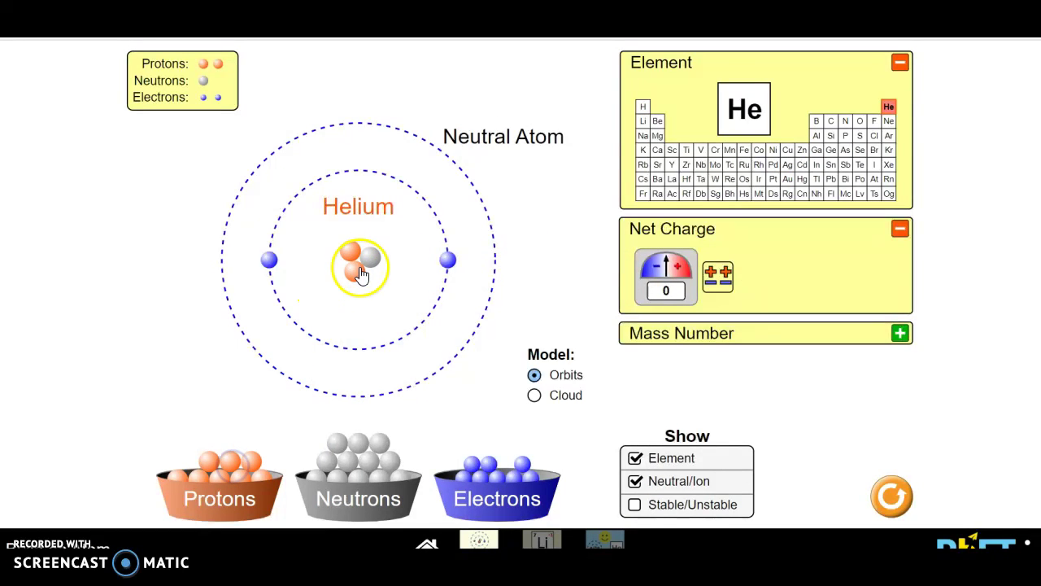
{"action": "left_click_drag", "start_coordinate": [360, 274], "coordinate": [265, 401]}
{"action": "left_click_drag", "start_coordinate": [271, 261], "coordinate": [295, 286]}
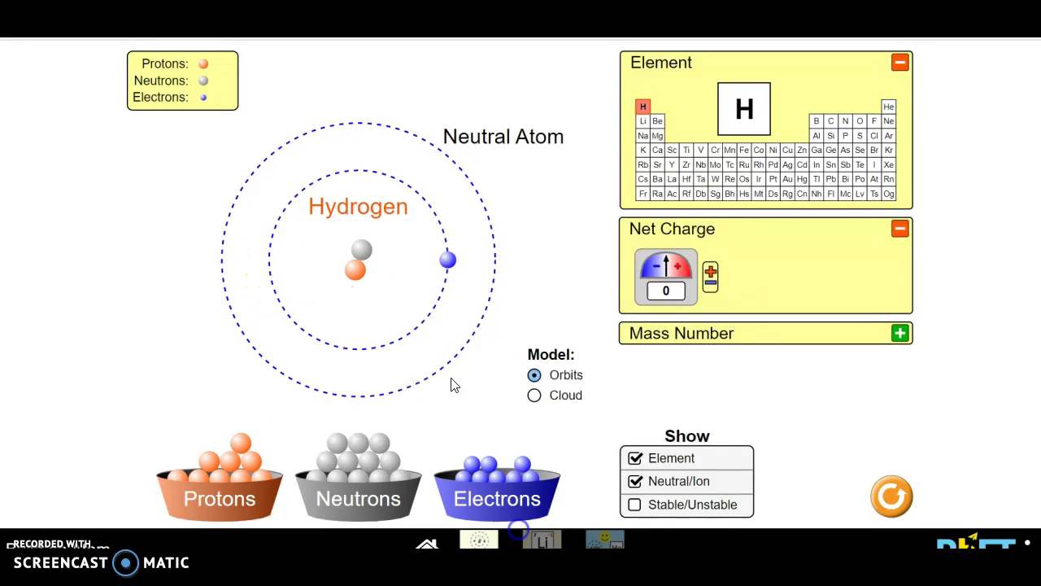
{"action": "left_click_drag", "start_coordinate": [447, 259], "coordinate": [492, 465]}
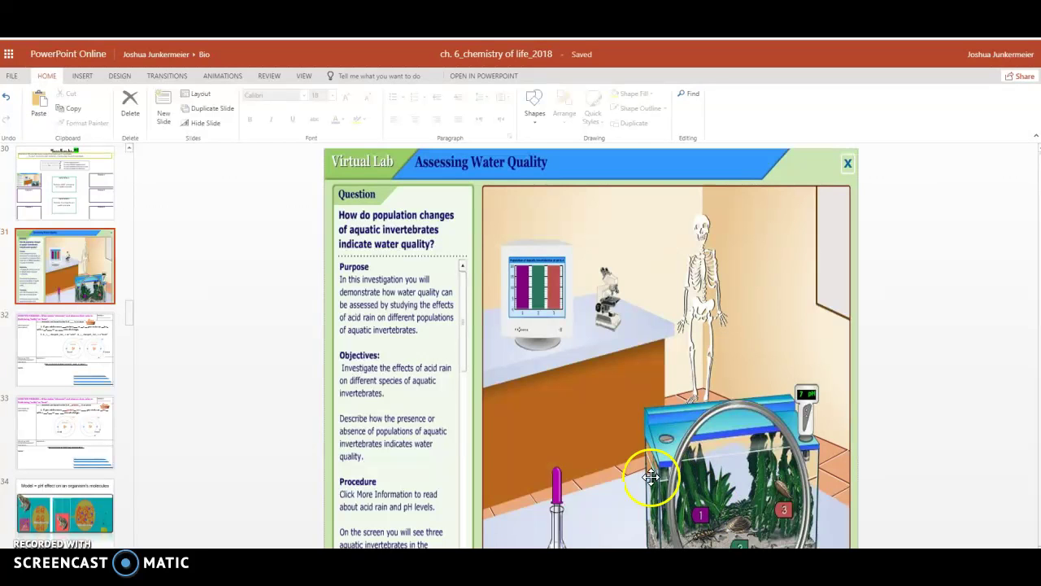
{"action": "mouse_move", "coordinate": [646, 479]}
{"action": "left_mouse_down"}
{"action": "mouse_move", "coordinate": [558, 495]}
{"action": "mouse_move", "coordinate": [571, 519]}
{"action": "left_mouse_up"}
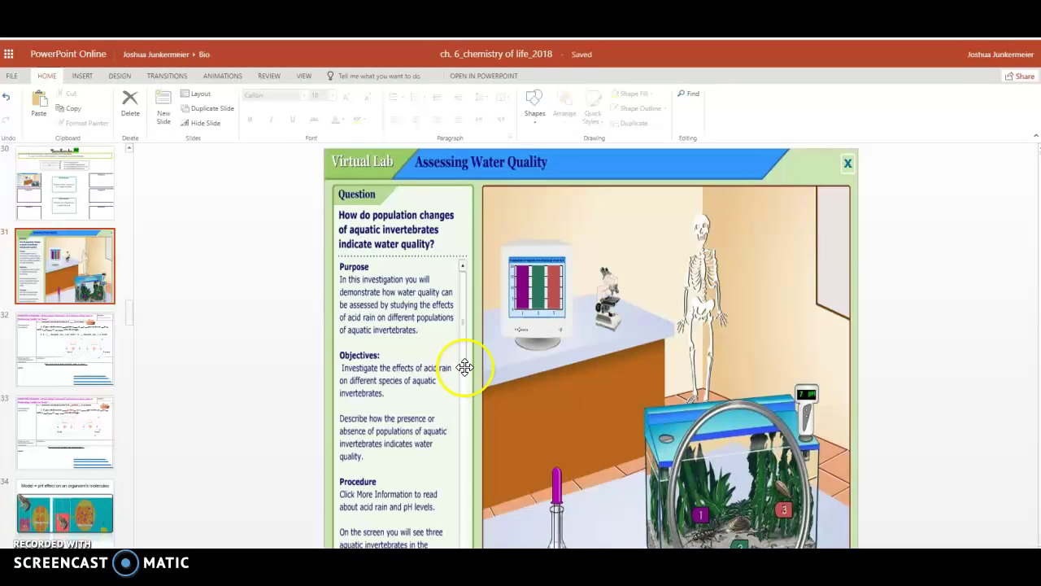
{"action": "left_click", "coordinate": [57, 355]}
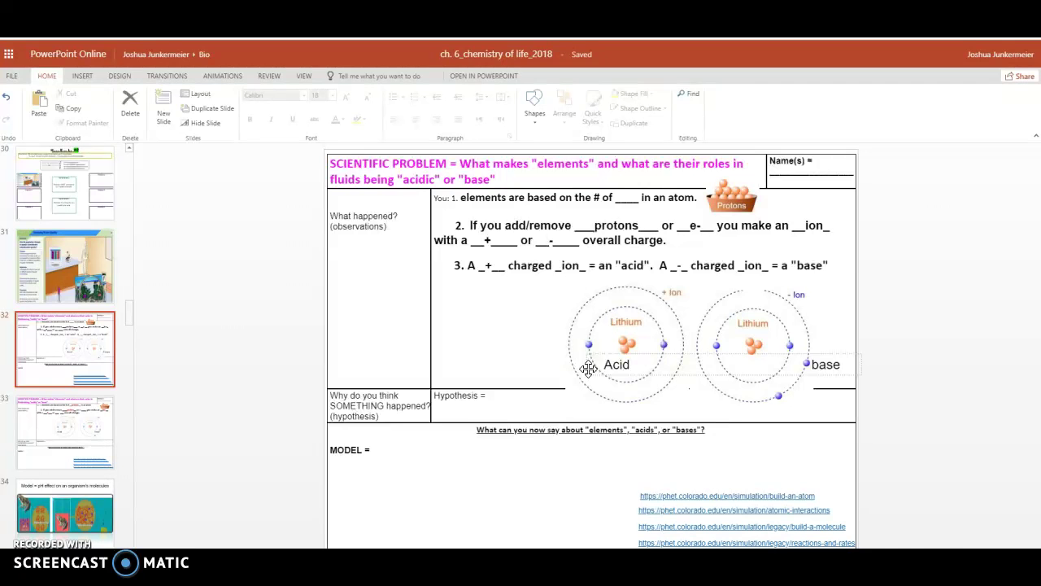
{"action": "left_click", "coordinate": [224, 349]}
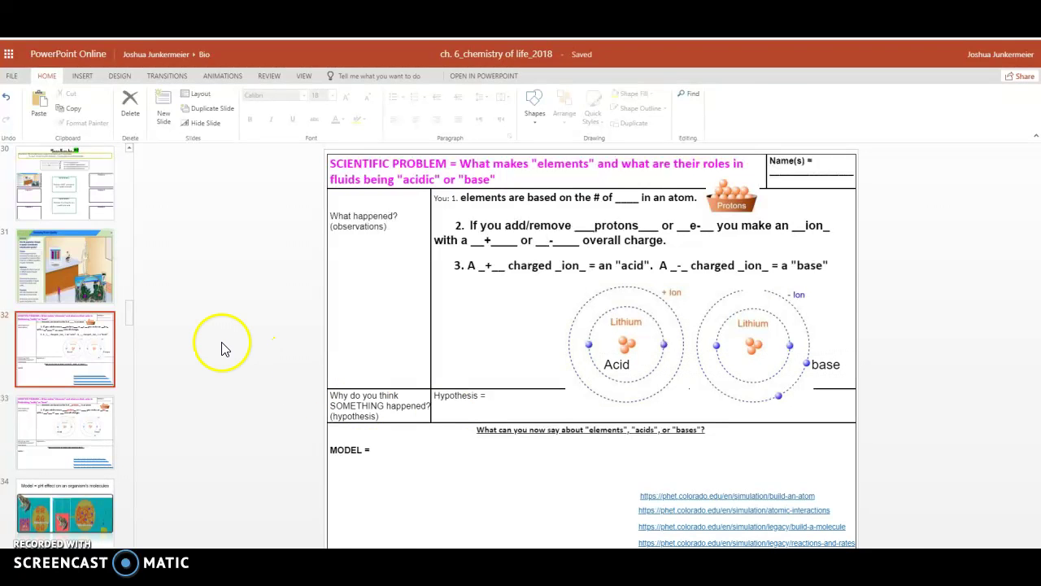
{"action": "left_click", "coordinate": [64, 272]}
{"action": "left_click", "coordinate": [671, 415]}
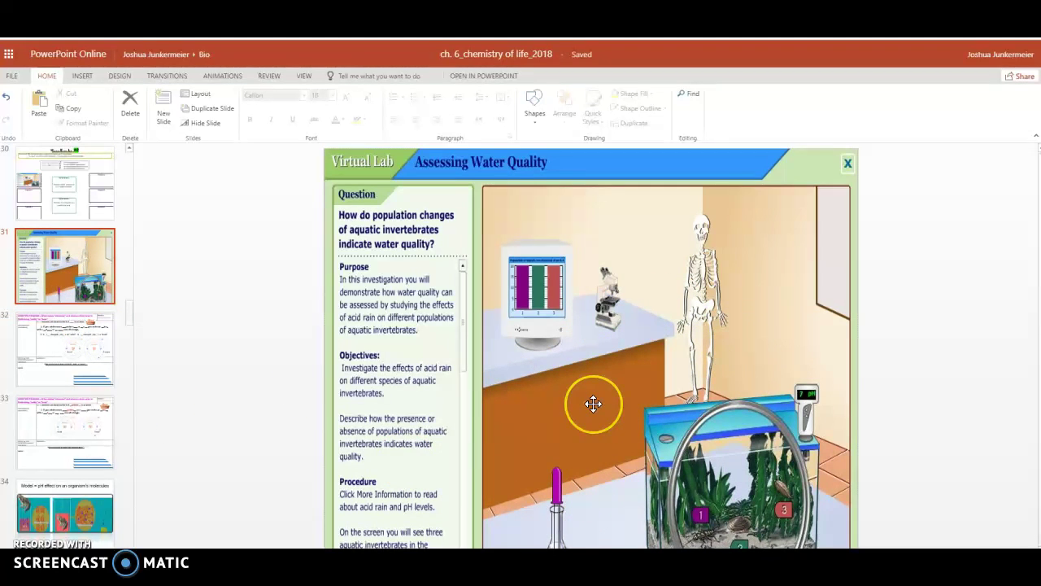